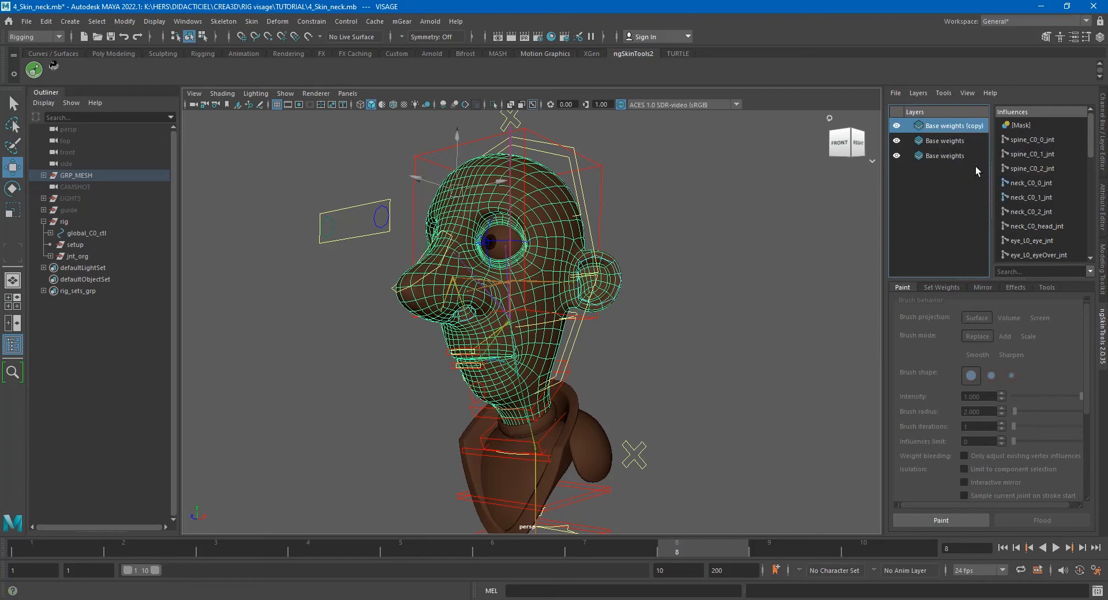
Rename the copied base weights layer as smooth
double_click(940, 129)
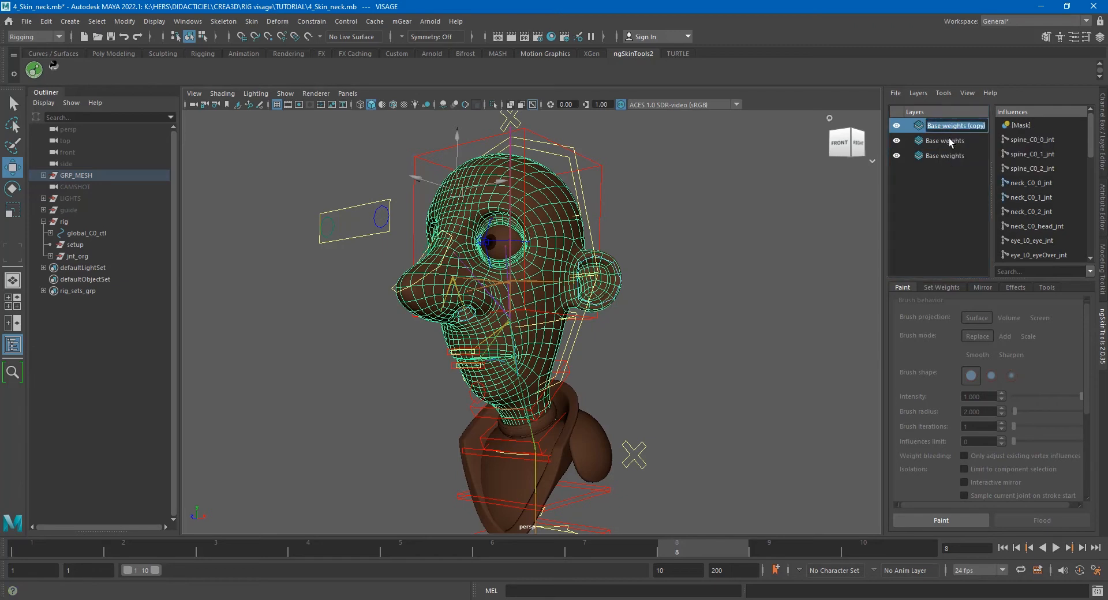
type("smooth")
key("Return")
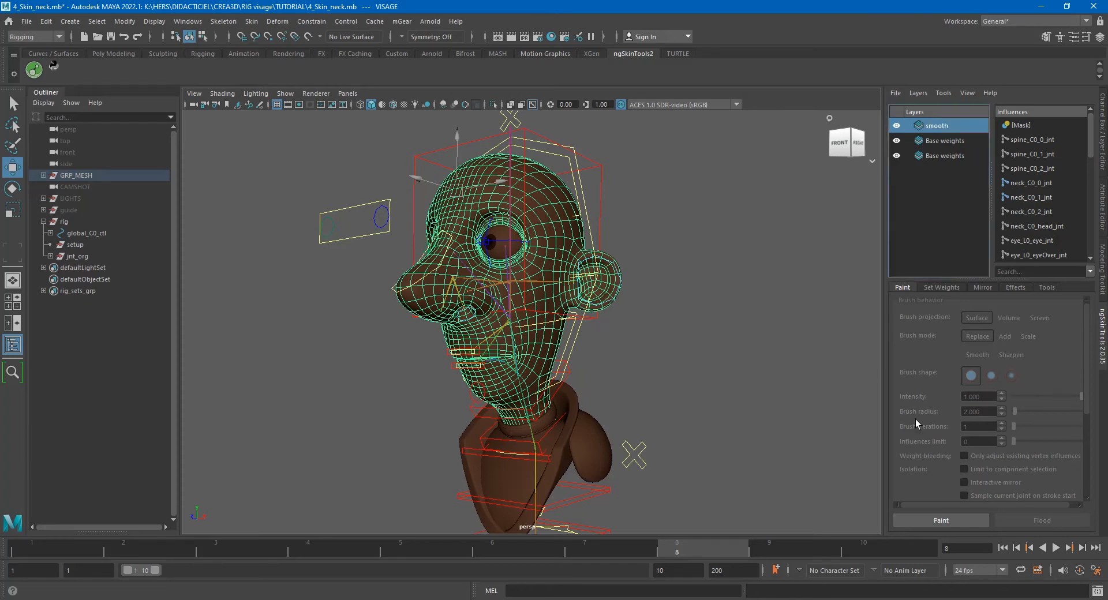
Smooth the head's skin weights on the smooth layer at intensity 1.000, applying the smoothing three times
left_click(941, 520)
right_click_drag(710, 366, 782, 368, "alt")
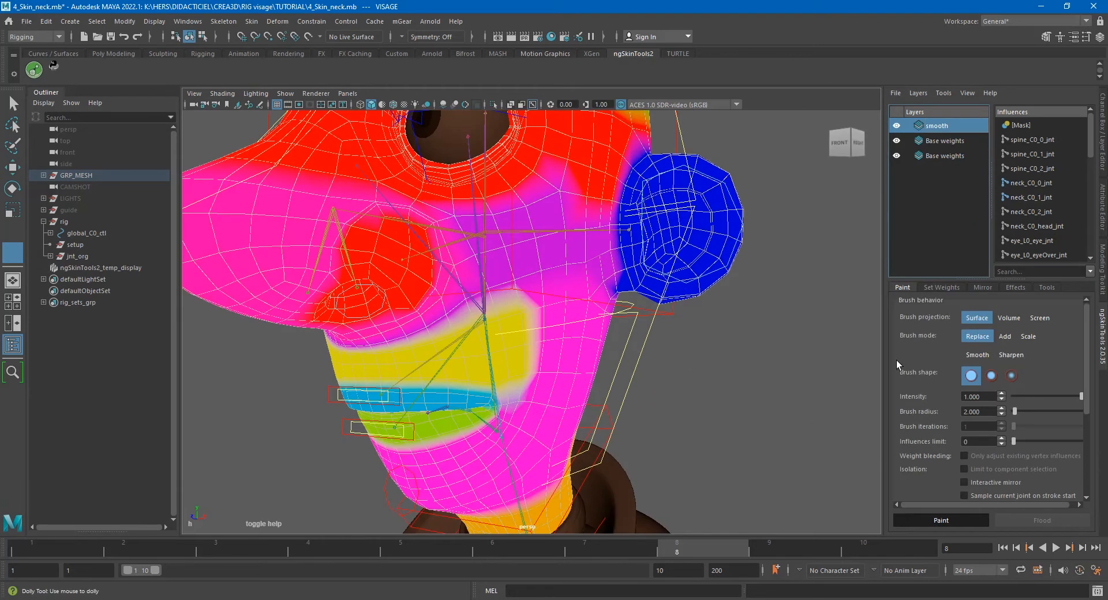
left_click(937, 287)
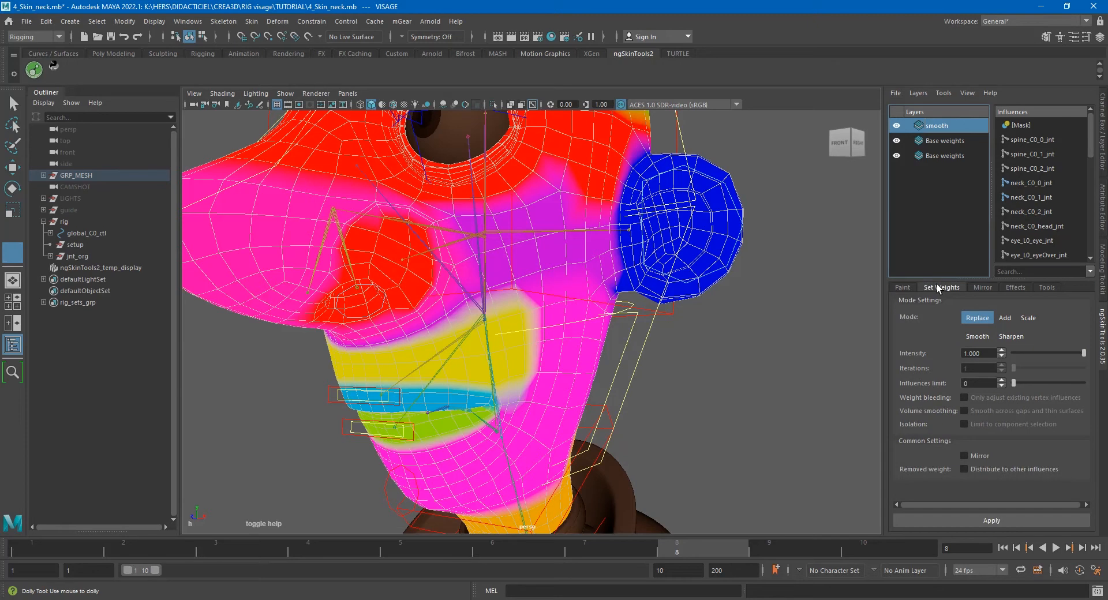
left_click(977, 336)
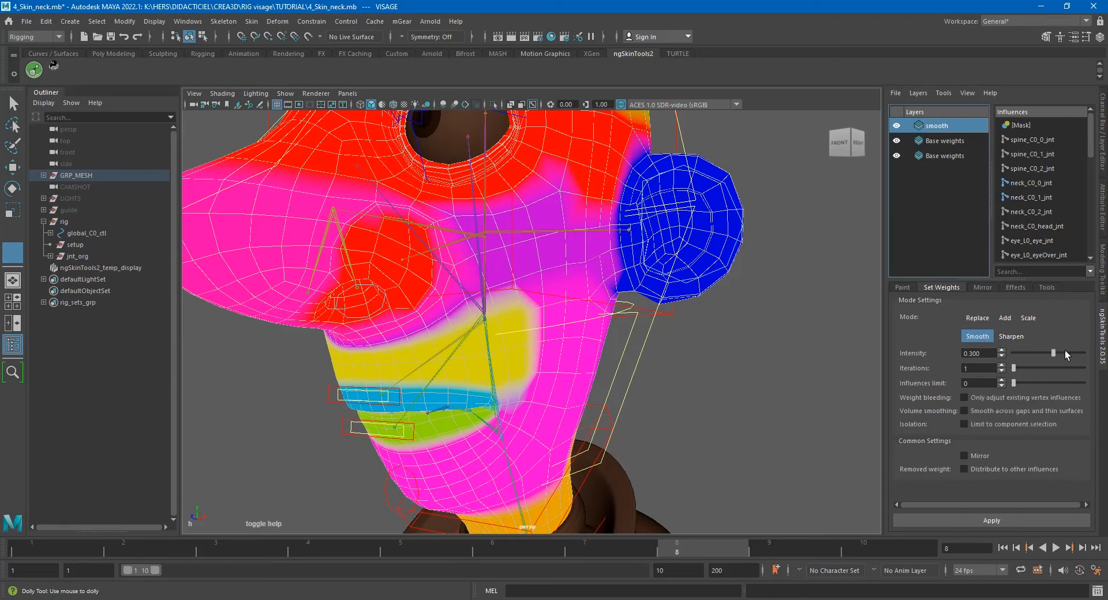
left_click_drag(1061, 352, 1088, 354)
left_click(1009, 520)
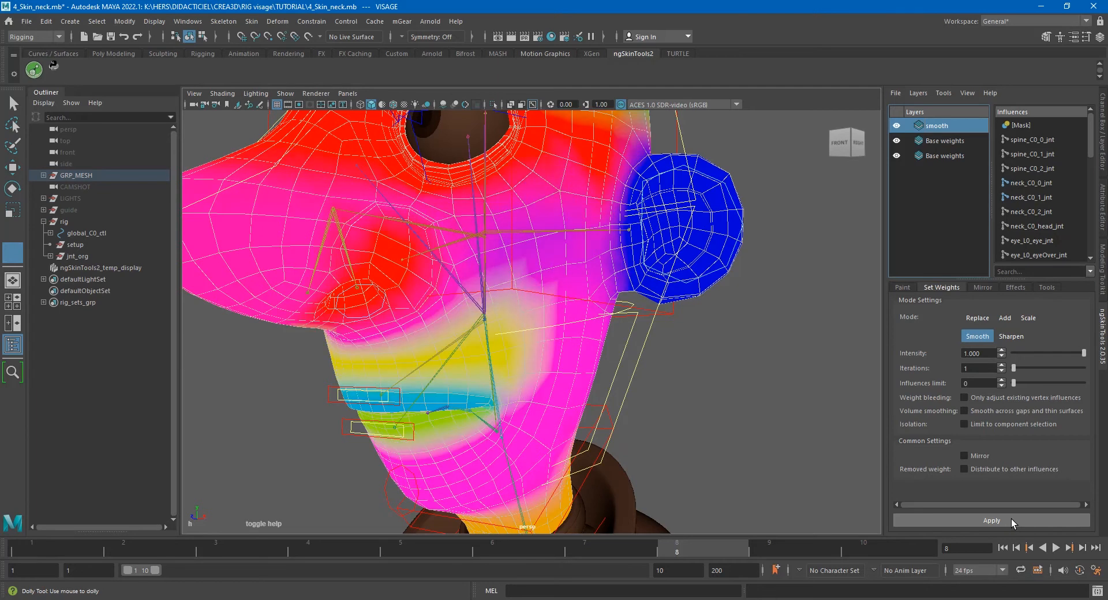
left_click(1013, 518)
left_click(1013, 518)
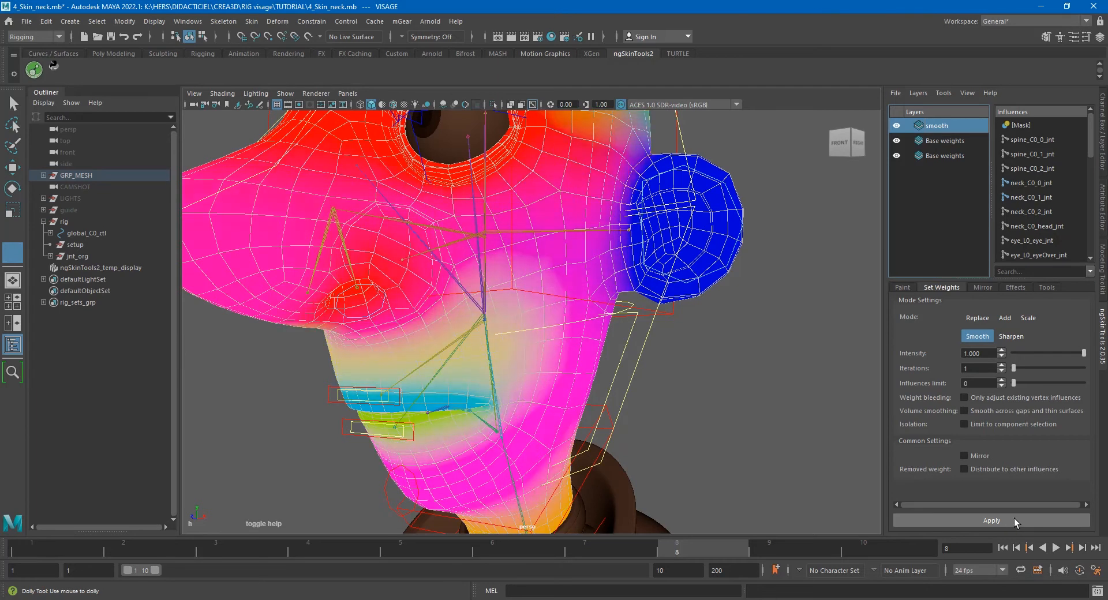
key("w")
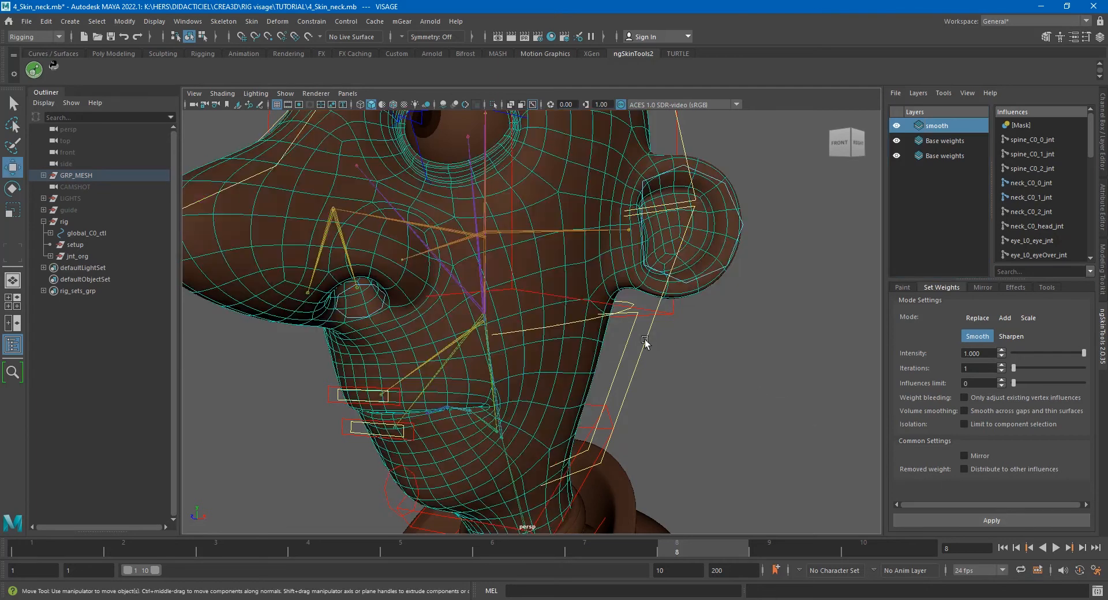
Pose the head with the neck_C0_fk1_ctl control to test the smoothed deformation
key("f")
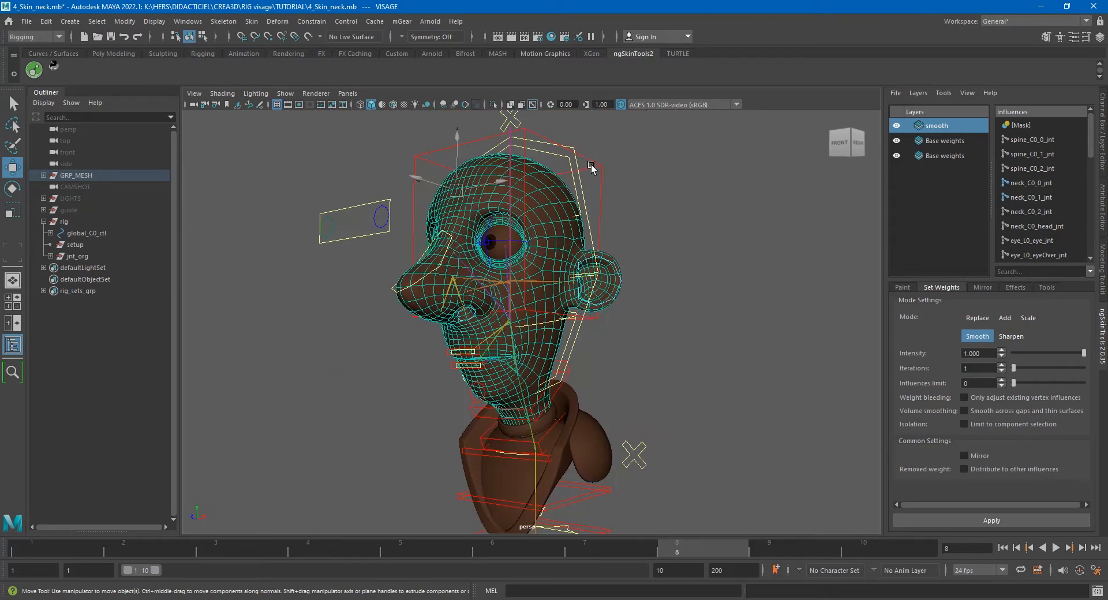
left_click(591, 164)
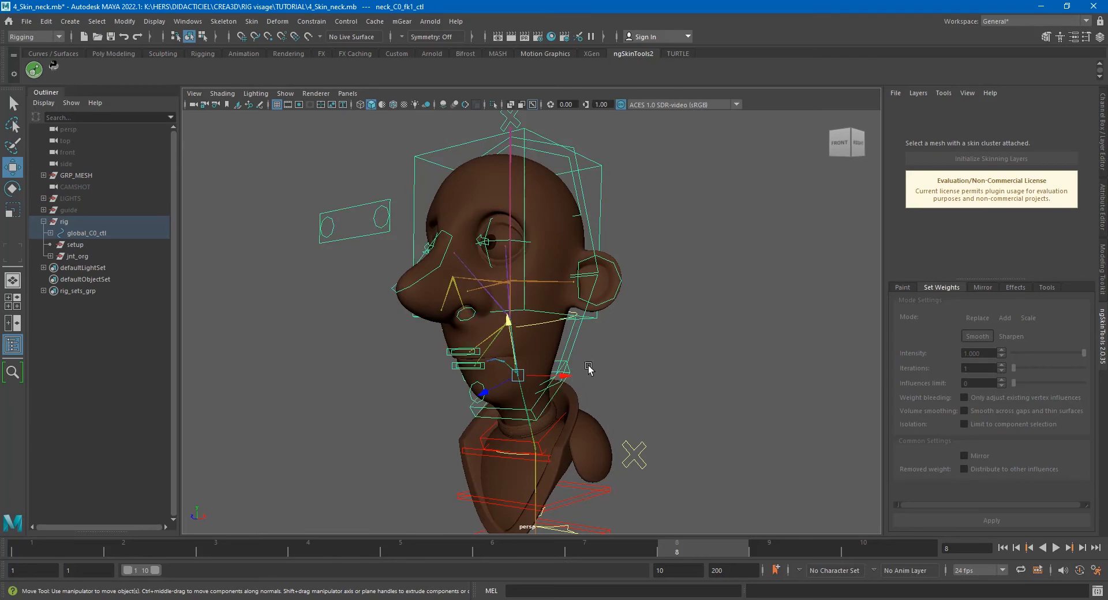
key("e")
scroll(497, 364, "up", 5)
mouse_move(495, 363)
left_mouse_down()
mouse_move(490, 378)
mouse_move(510, 357)
mouse_move(490, 373)
left_mouse_up()
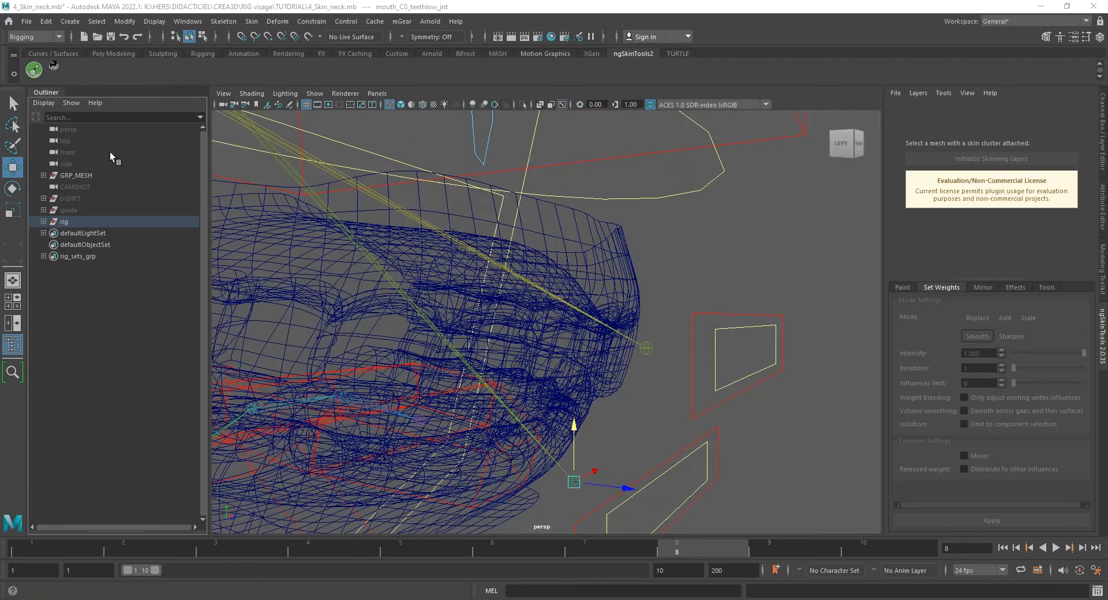
Filter the Outliner by teeth and expand the whole rig hierarchy down to the teeth joints, widening the list to read it
left_click(95, 118)
type("t")
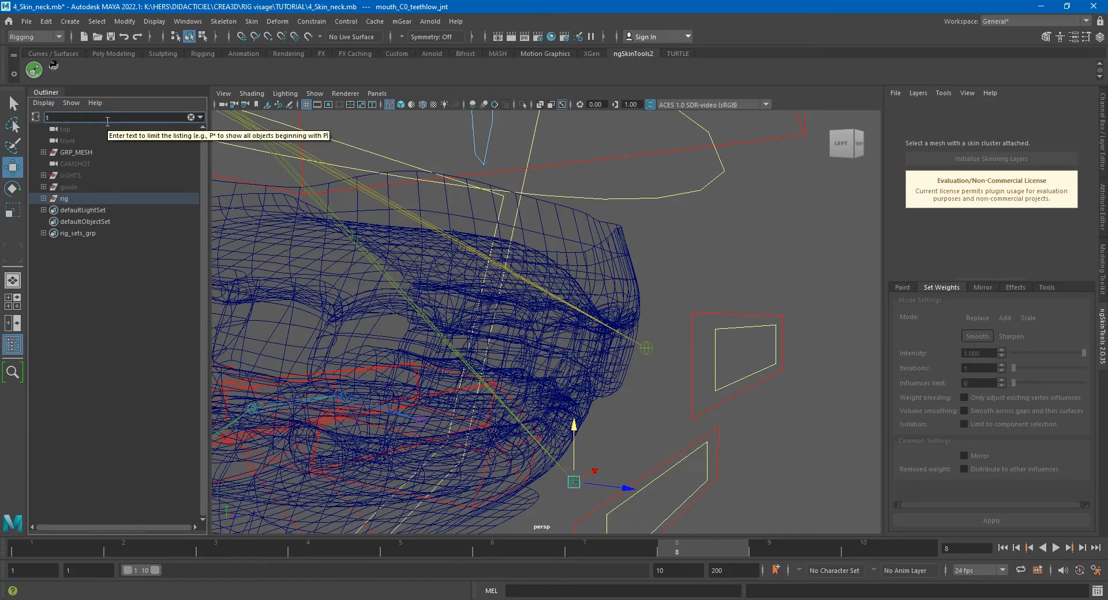
type("eeth")
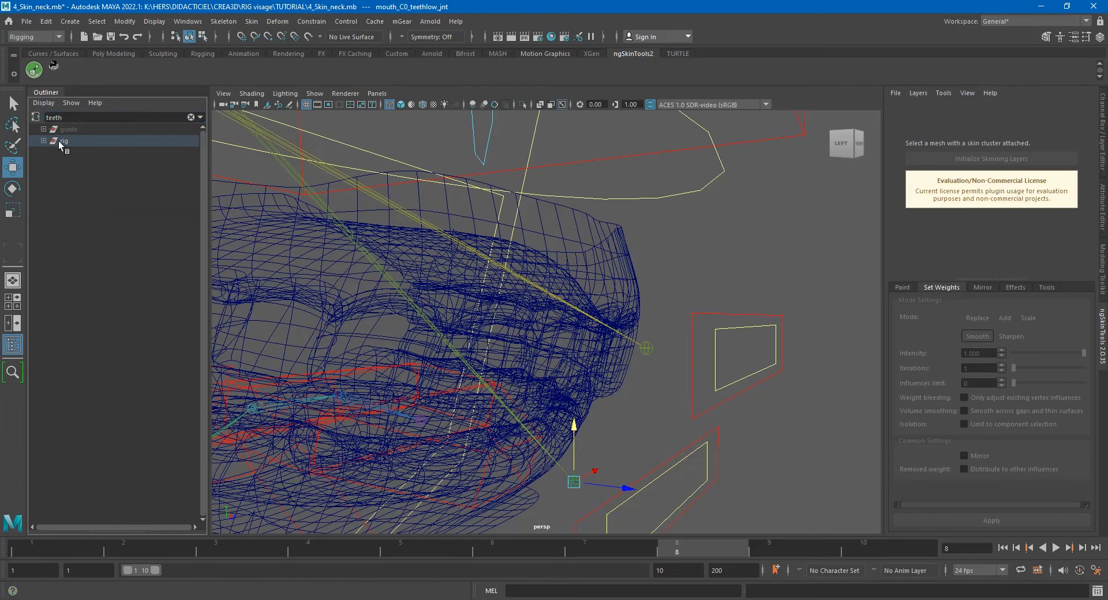
left_click(43, 141, "shift")
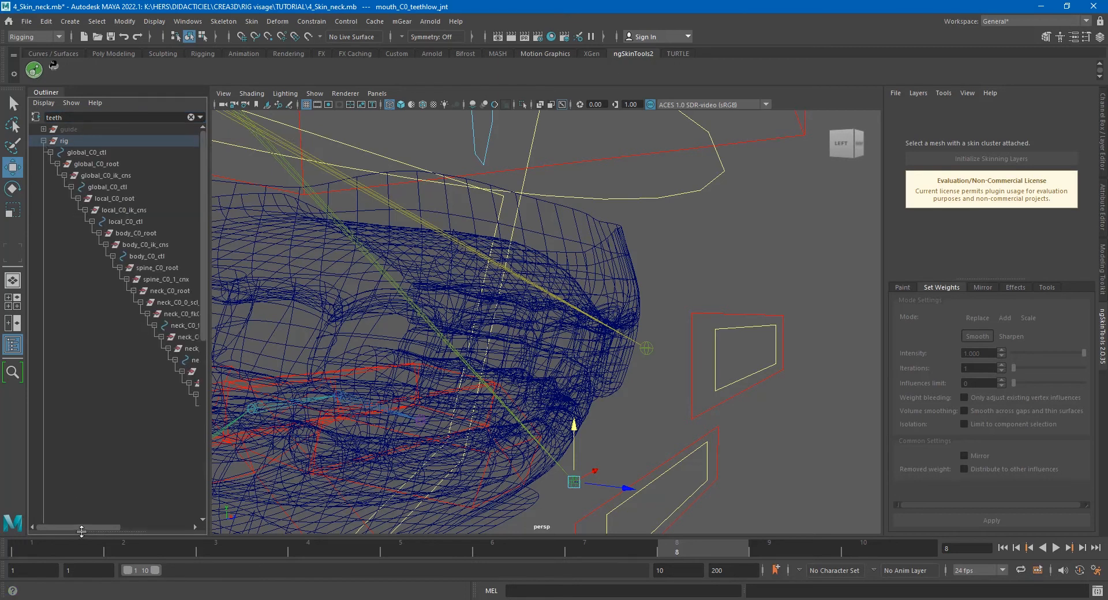
left_click_drag(78, 527, 116, 527)
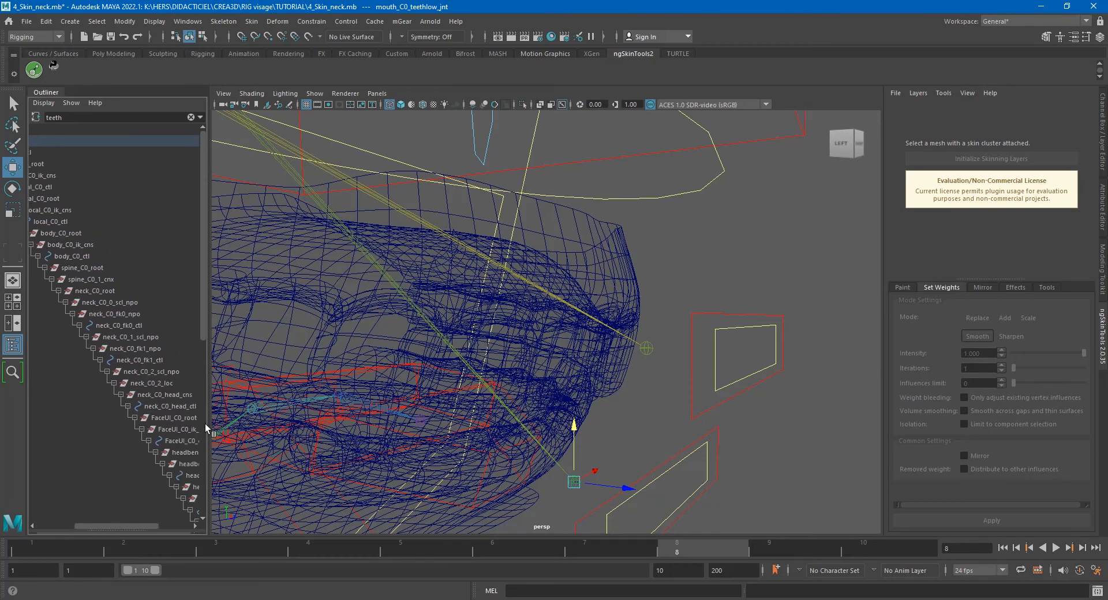
left_click_drag(209, 425, 349, 411)
scroll(248, 403, "down", 10)
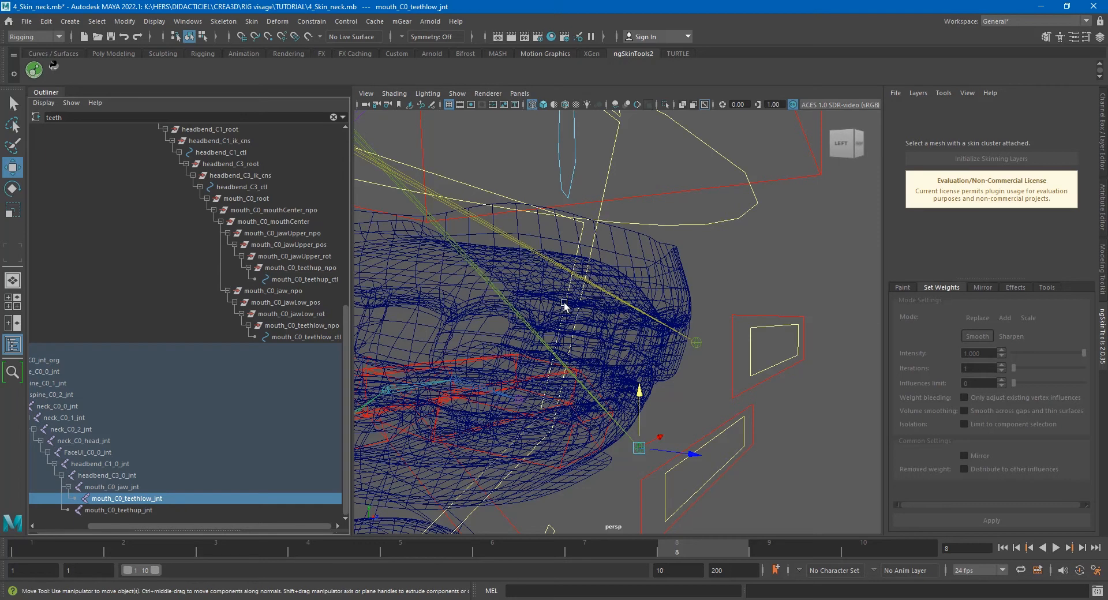
Parent the upper teeth mesh DENTS_DESSUS to the mouth_C0_teethup_jnt joint
left_click(450, 312)
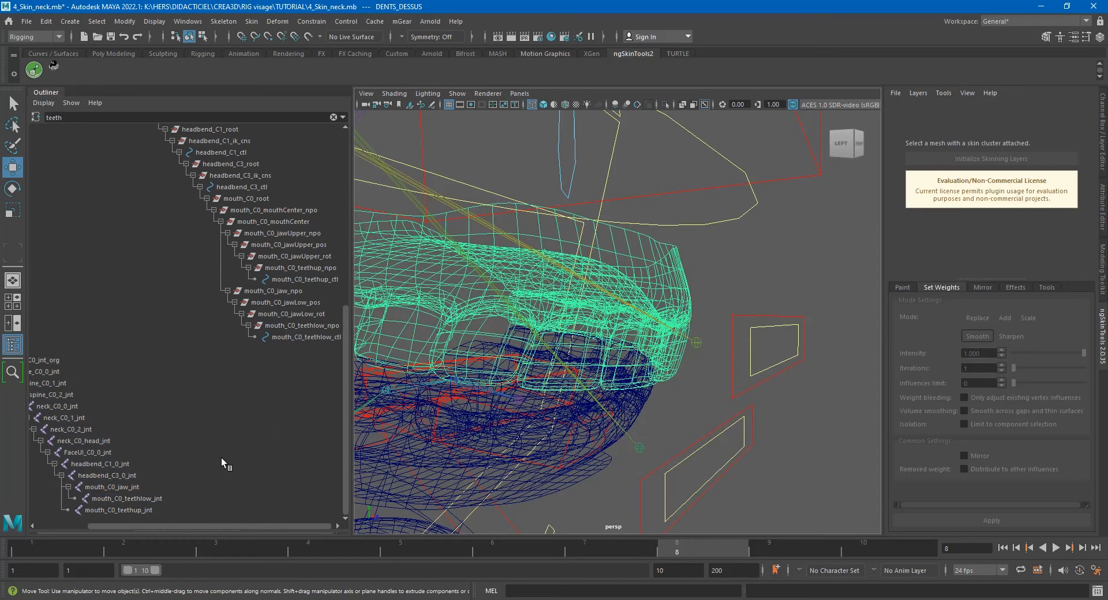
left_click(147, 511, "ctrl")
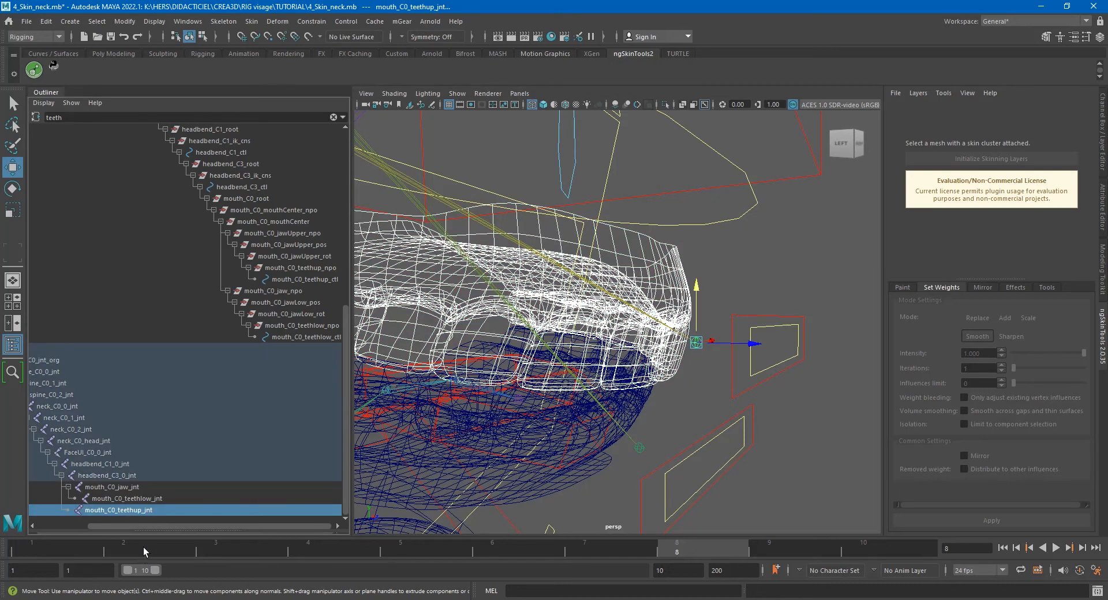
key("ctrl+z")
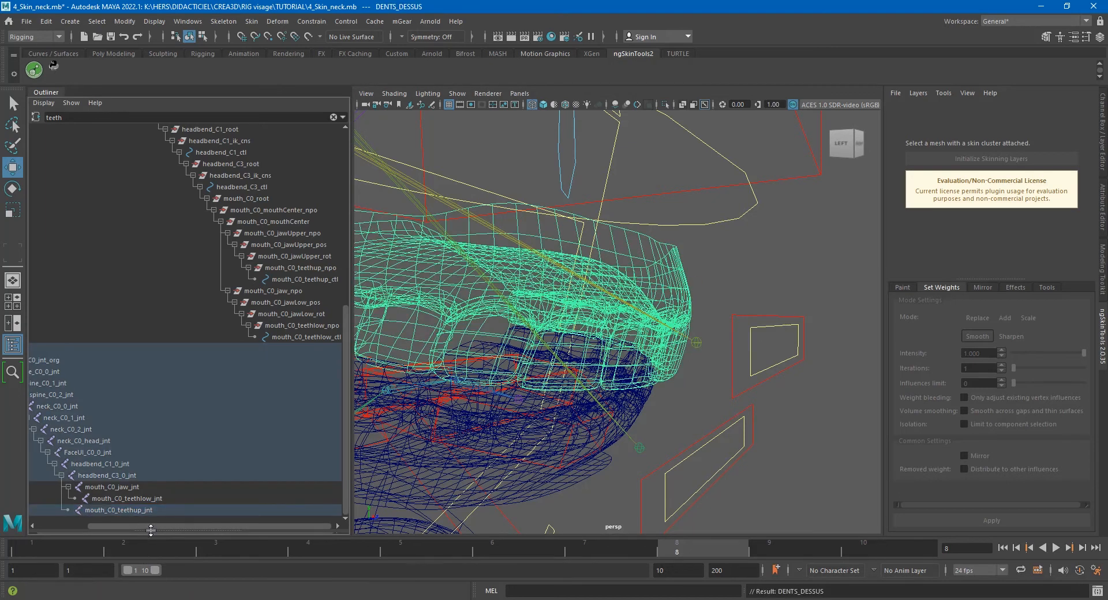
Parent the lower teeth mesh DENTS_DESSOUS to the mouth_C0_teethlow_jnt joint
left_click(537, 484)
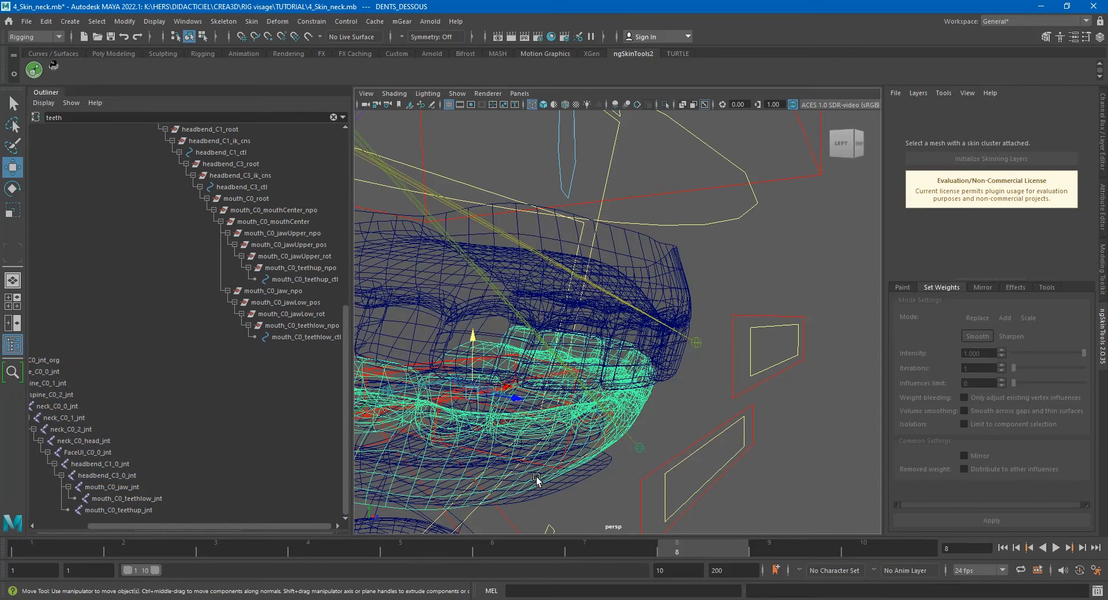
left_click(154, 497, "ctrl")
left_click(127, 498, "ctrl")
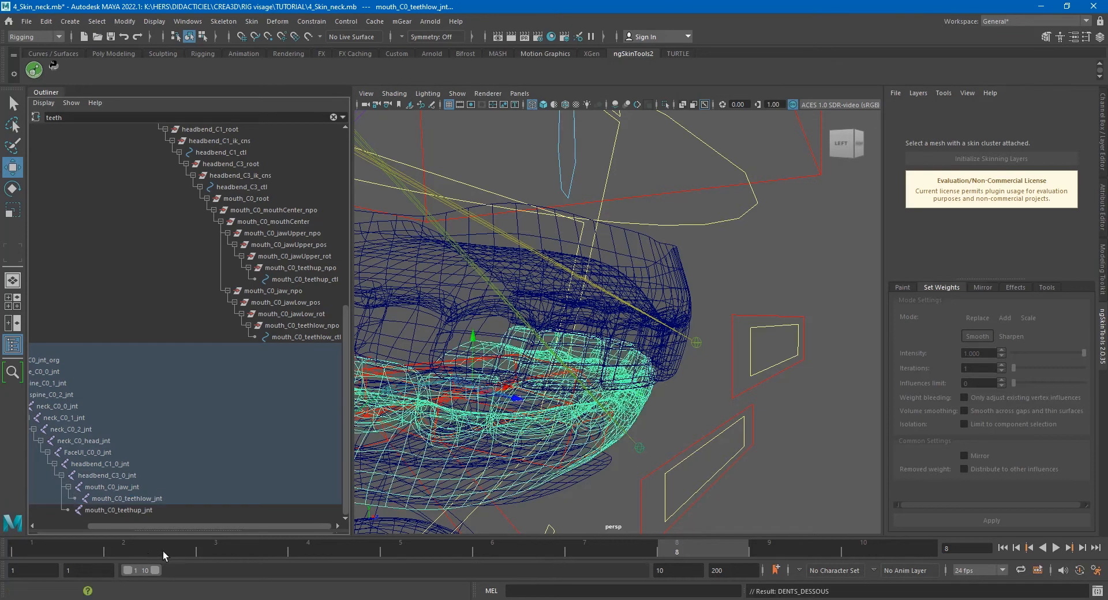
Move the mouth_C0_jaw_ctl control down to test how the teeth follow, and undo the move
left_click_drag(670, 484, 633, 453, "alt")
left_click(623, 429)
left_click_drag(614, 363, 622, 402)
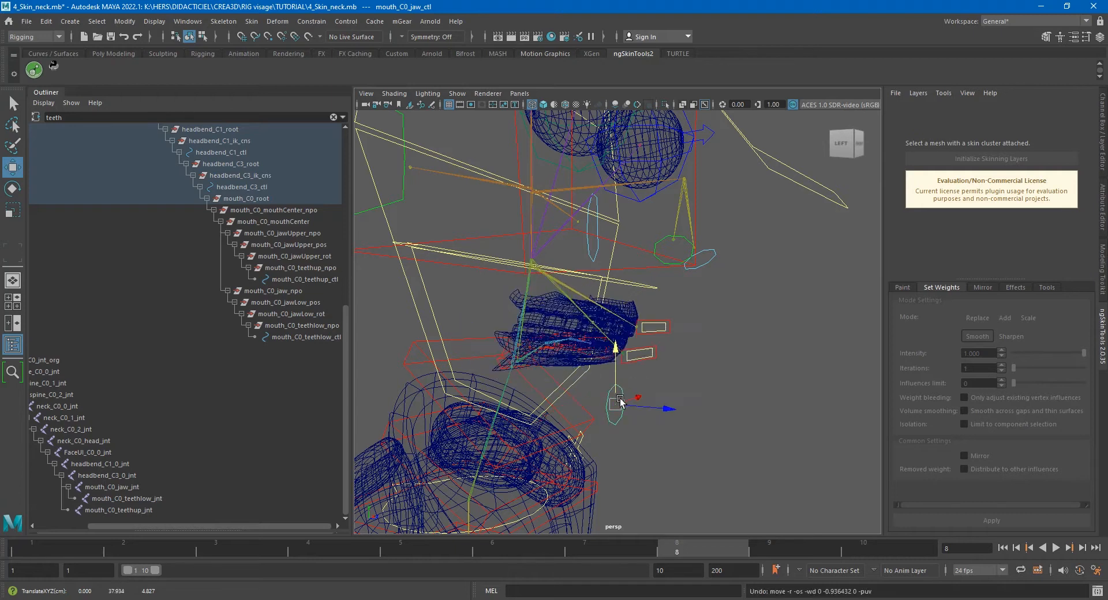
Bind the tongue mesh LANGUE to the rig's joints with Bind Skin, using the tongue's root joint
scroll(583, 416, "up", 5)
left_click_drag(545, 413, 680, 402, "alt")
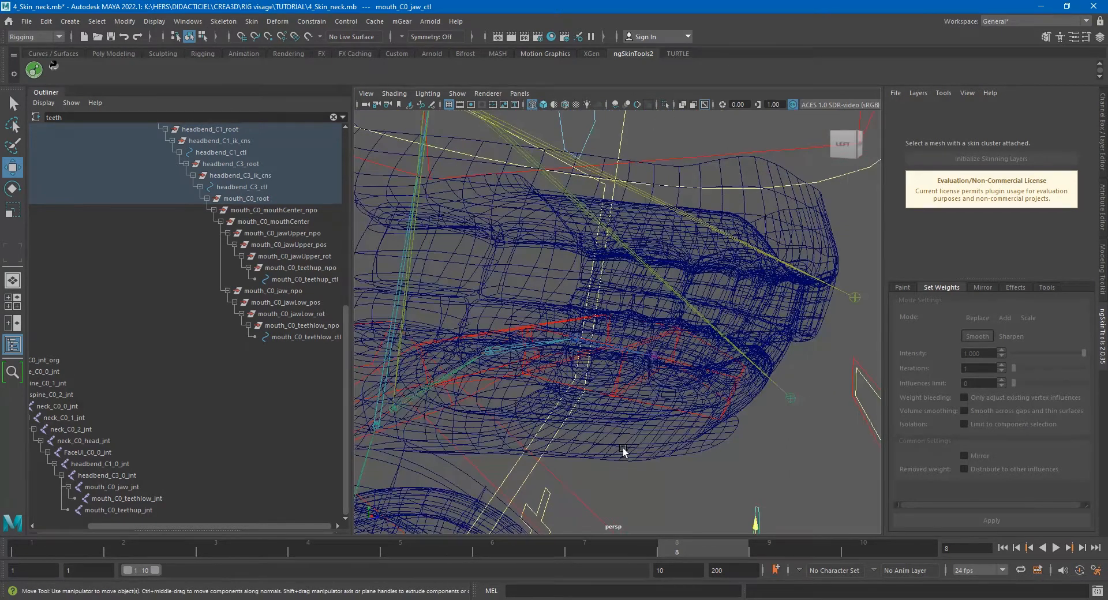
left_click(623, 456)
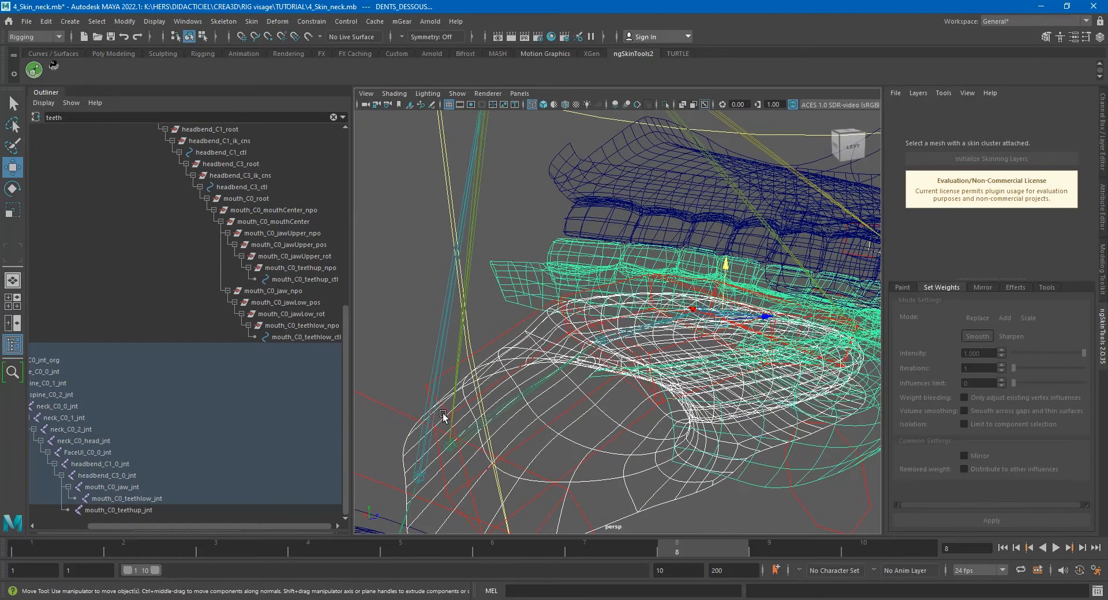
left_click(418, 423)
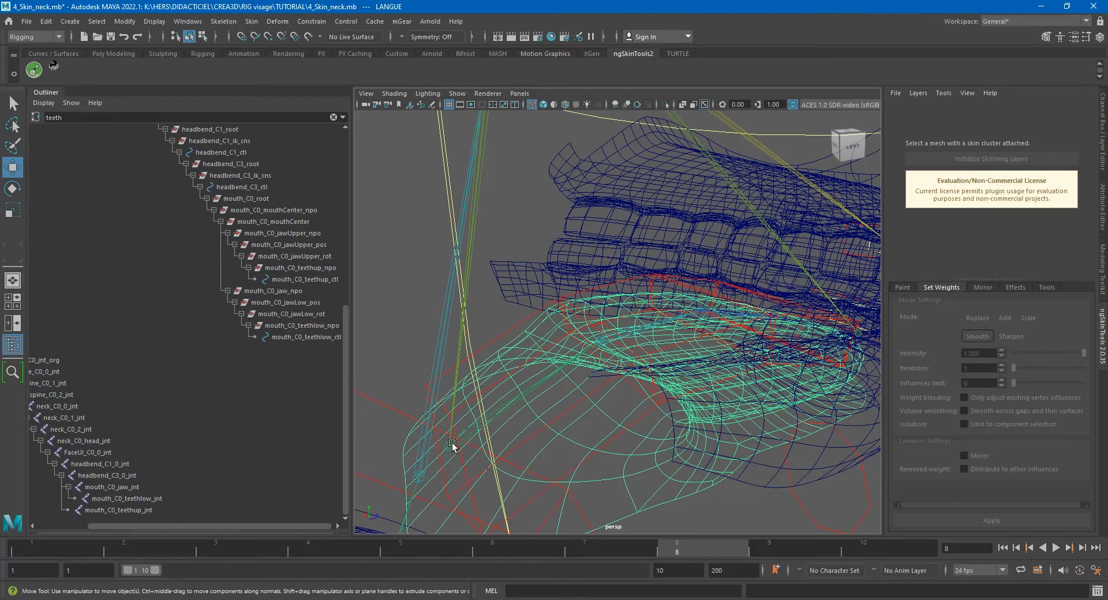
left_click(453, 442)
left_click(252, 22)
left_click(273, 49)
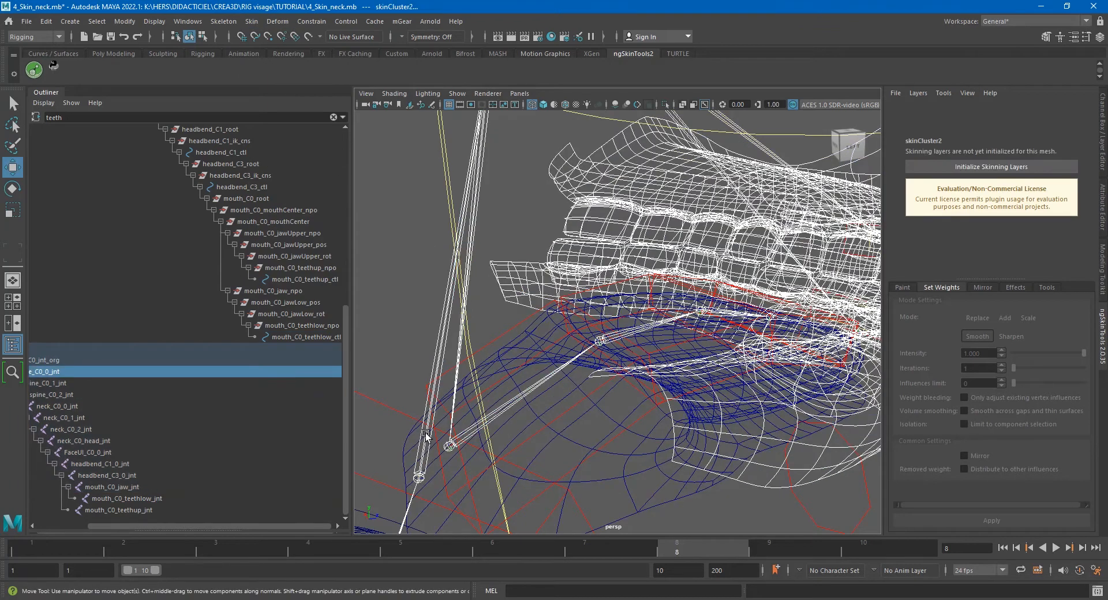
Initialize skinning layers on the tongue mesh and load tongue.json from the skin folder for a weight import
left_click(407, 445)
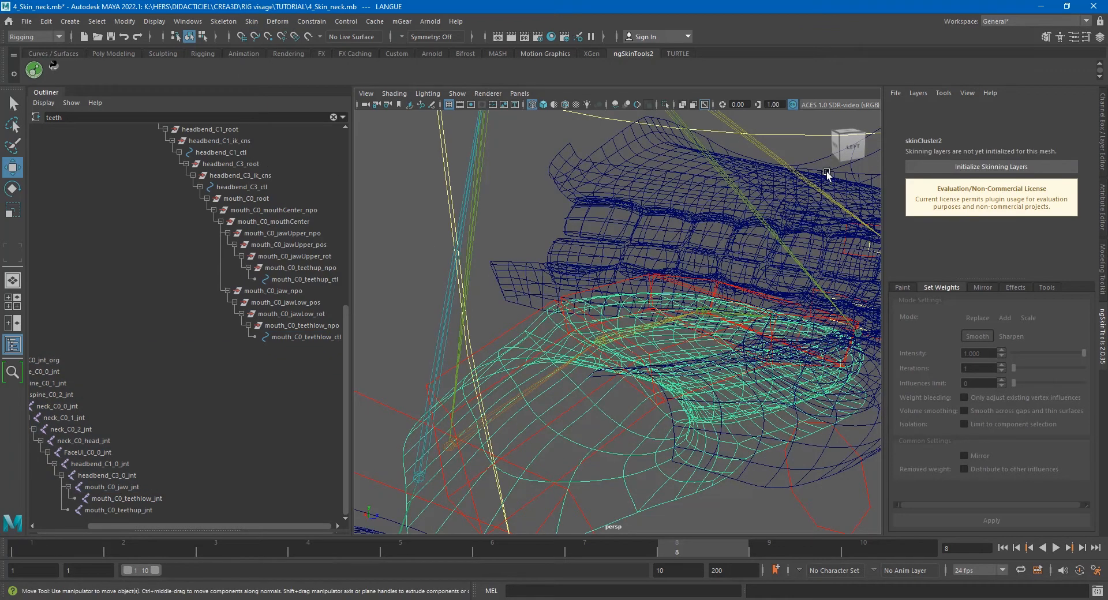
left_click(965, 167)
left_click(898, 94)
left_click(935, 123)
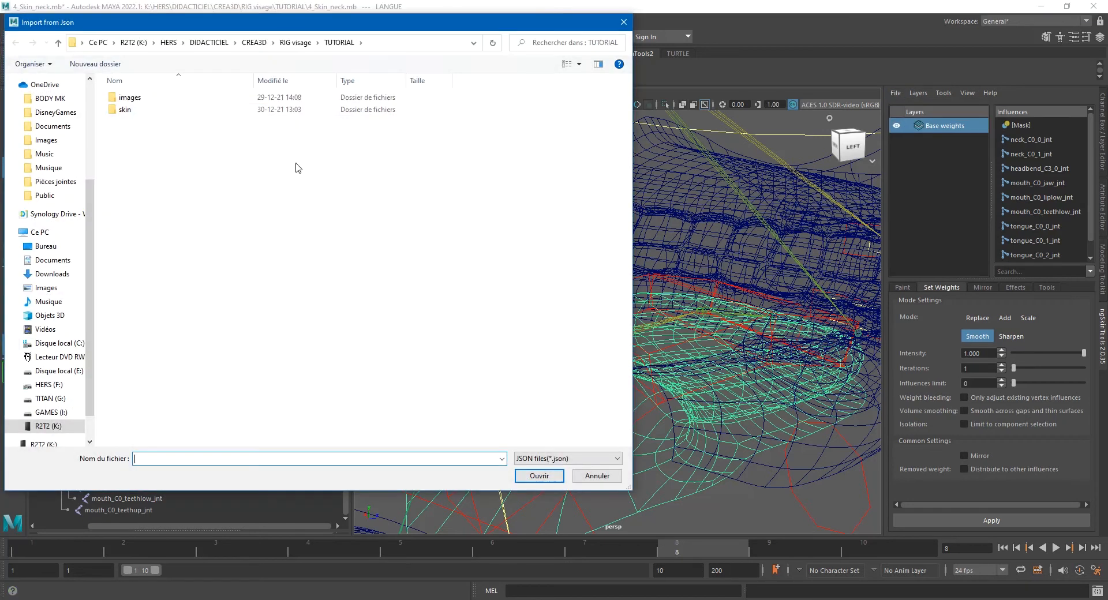
double_click(156, 109)
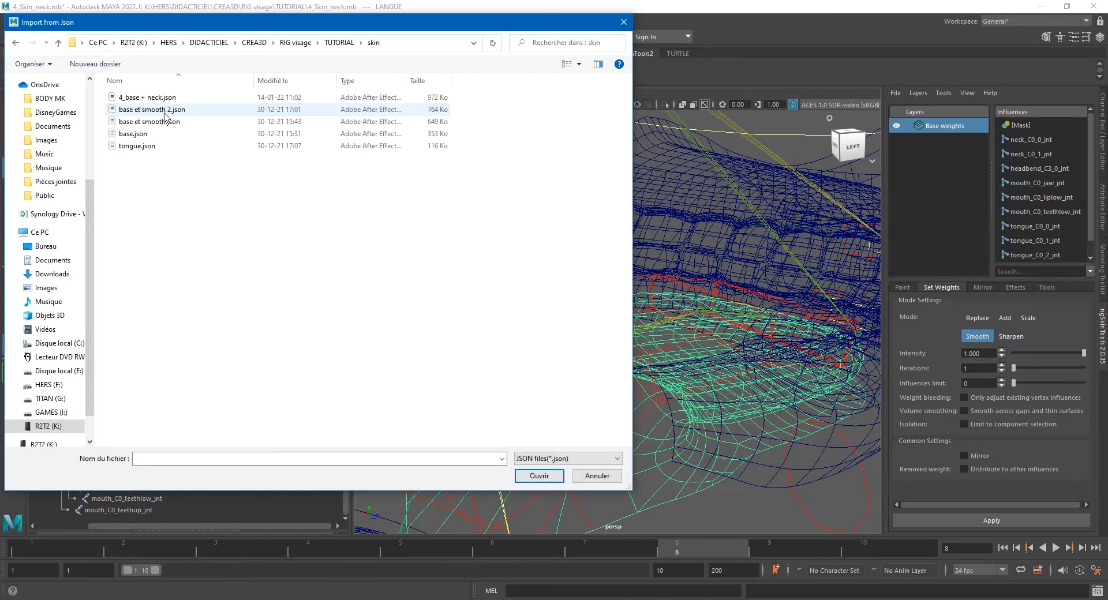
double_click(148, 147)
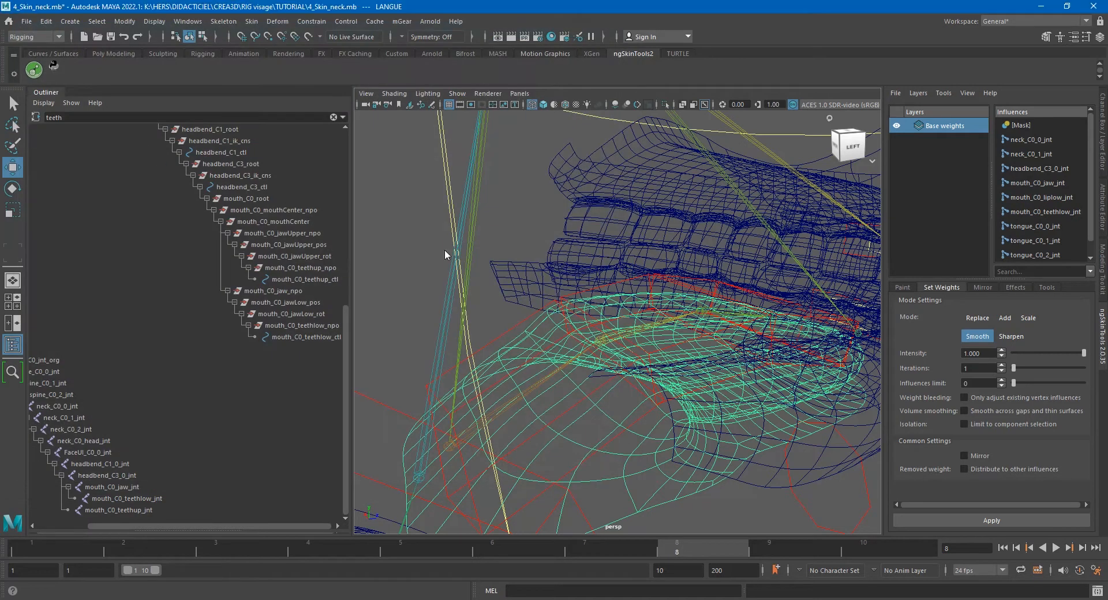
Transfer the imported tongue weights using the UV space mapping mode, keeping existing layers on the destination
left_click(497, 248)
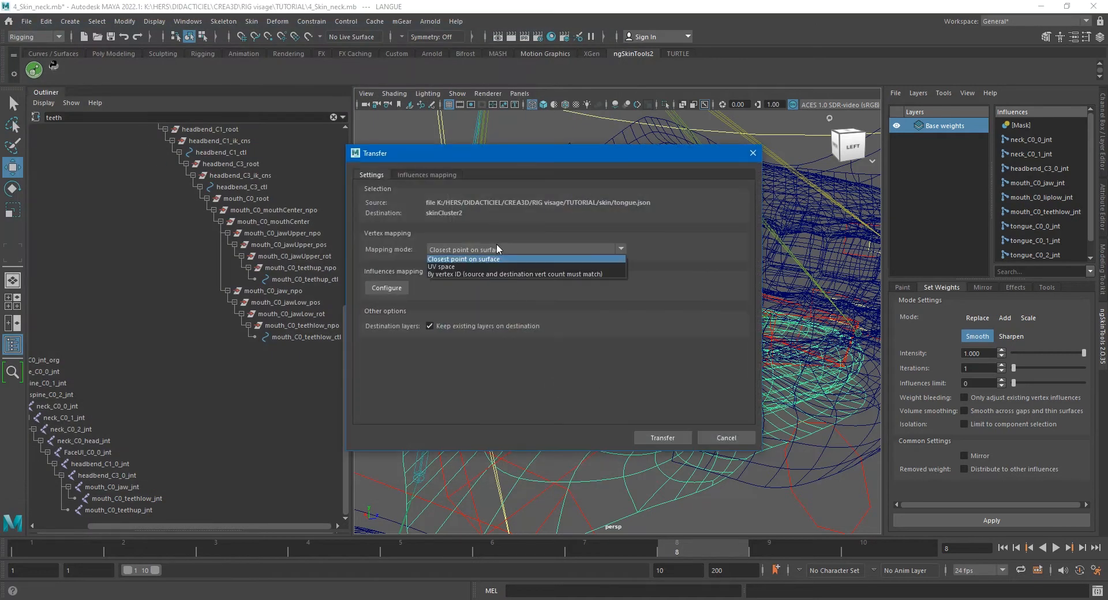
left_click(479, 265)
left_click(662, 438)
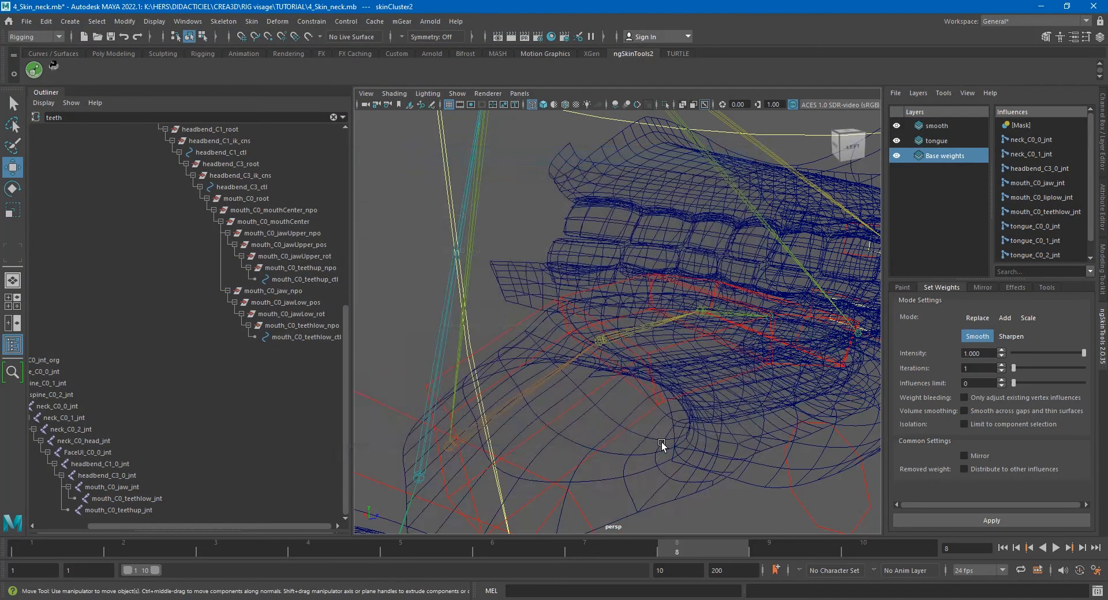
Move the mouth_C0_jaw_ctl control to test the tongue's skinning, and undo the move
left_click_drag(744, 388, 769, 388)
key("ctrl+z")
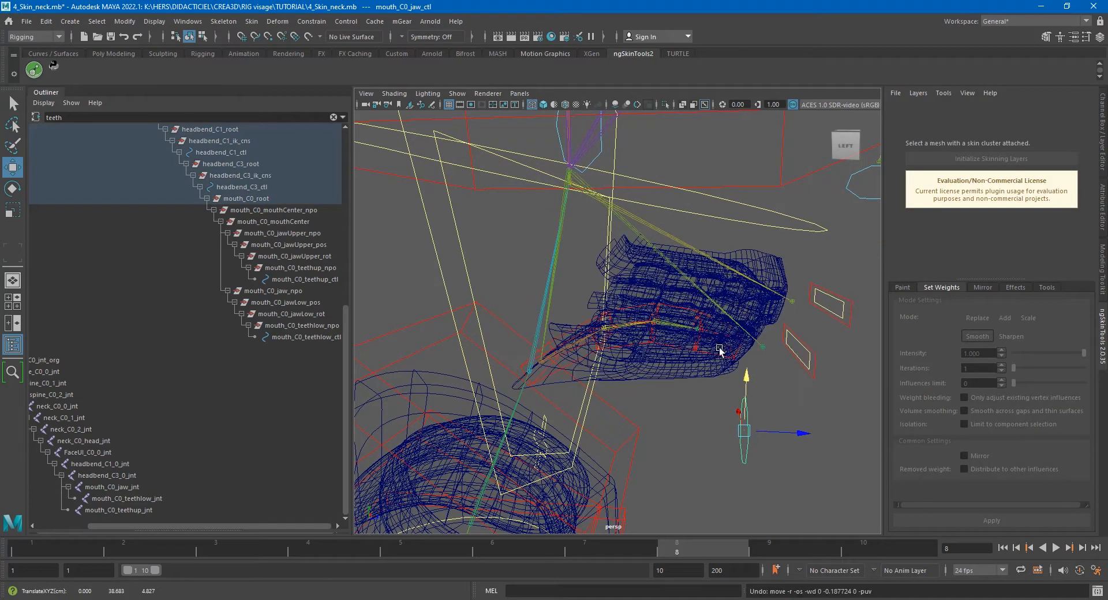
Replace the Outliner filter with "eye" and widen the view of the hierarchy to identify the left and right eyeOver joints
scroll(611, 370, "down", 5)
mouse_move(612, 370)
left_mouse_down("alt")
mouse_move(619, 384)
mouse_move(628, 356)
mouse_move(605, 383)
left_mouse_up("alt")
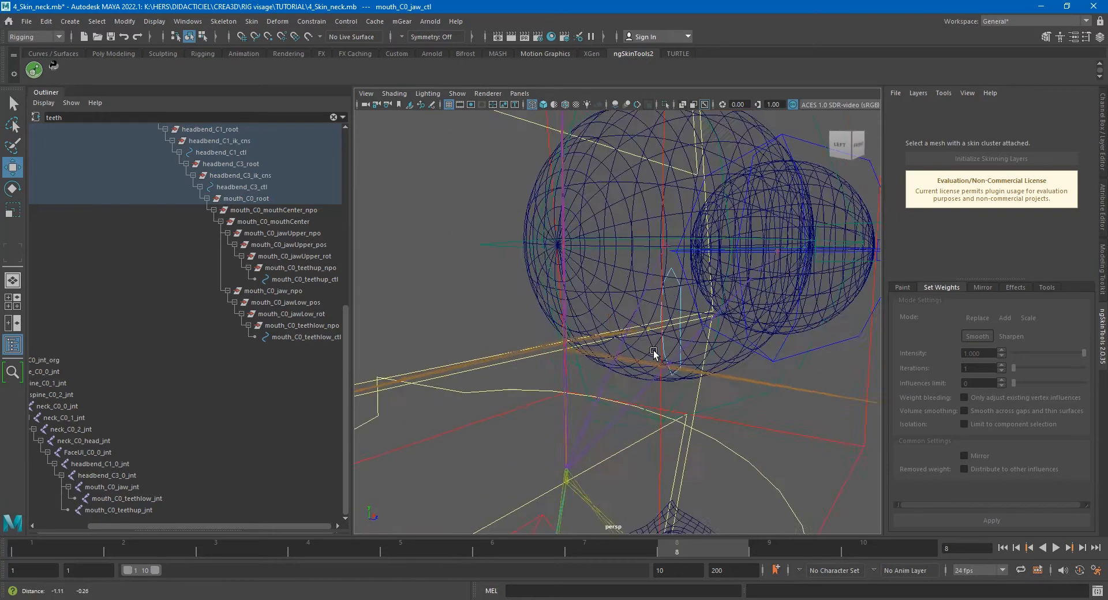
left_click_drag(491, 345, 586, 315, "alt")
left_click(599, 304)
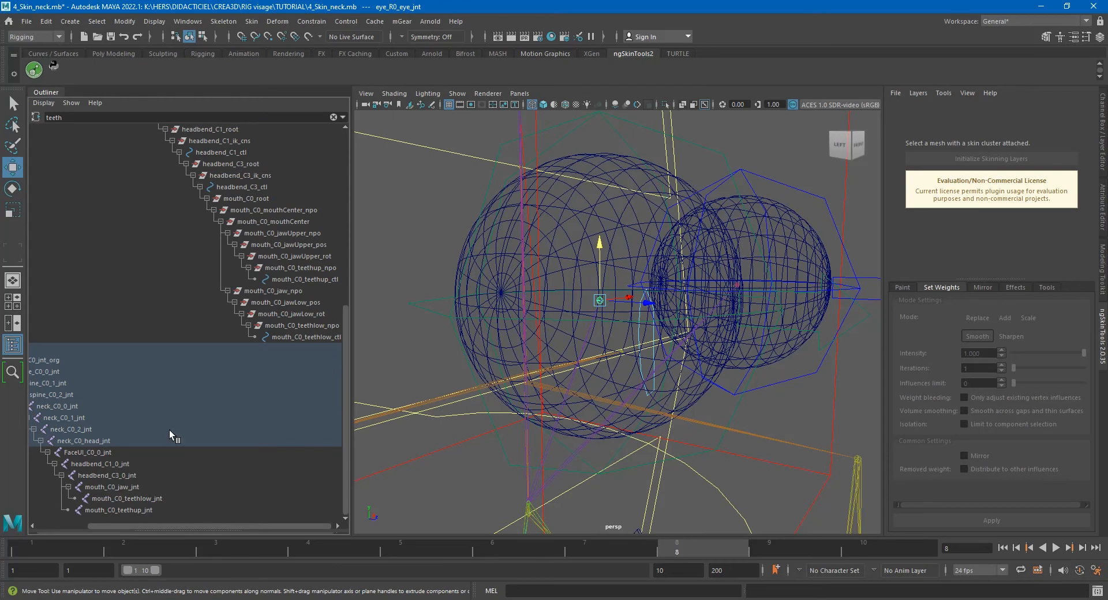
scroll(186, 277, "up", 9)
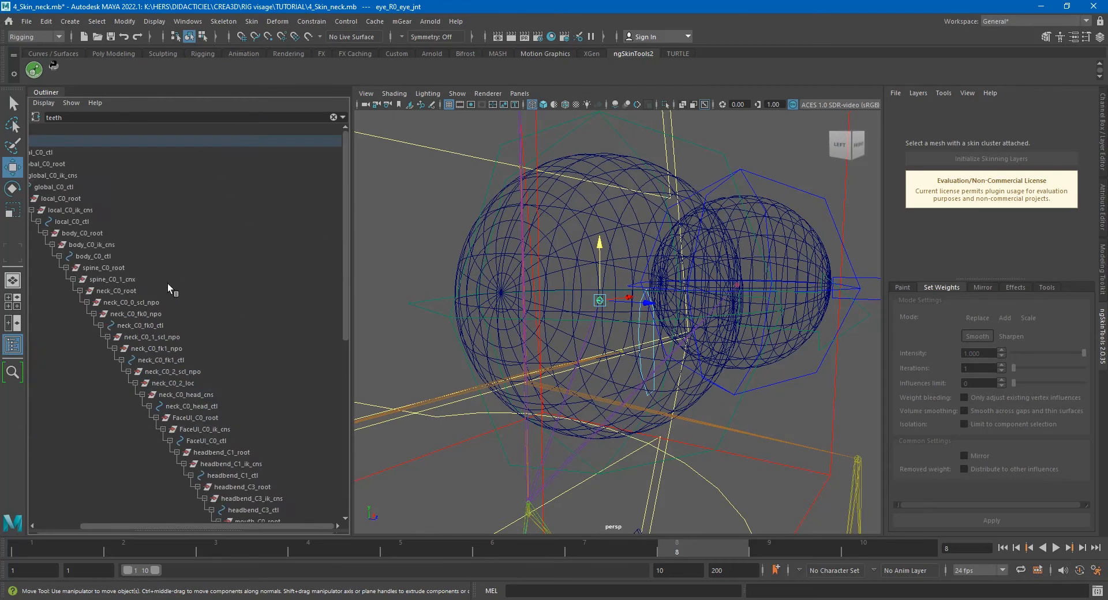
left_click(333, 117)
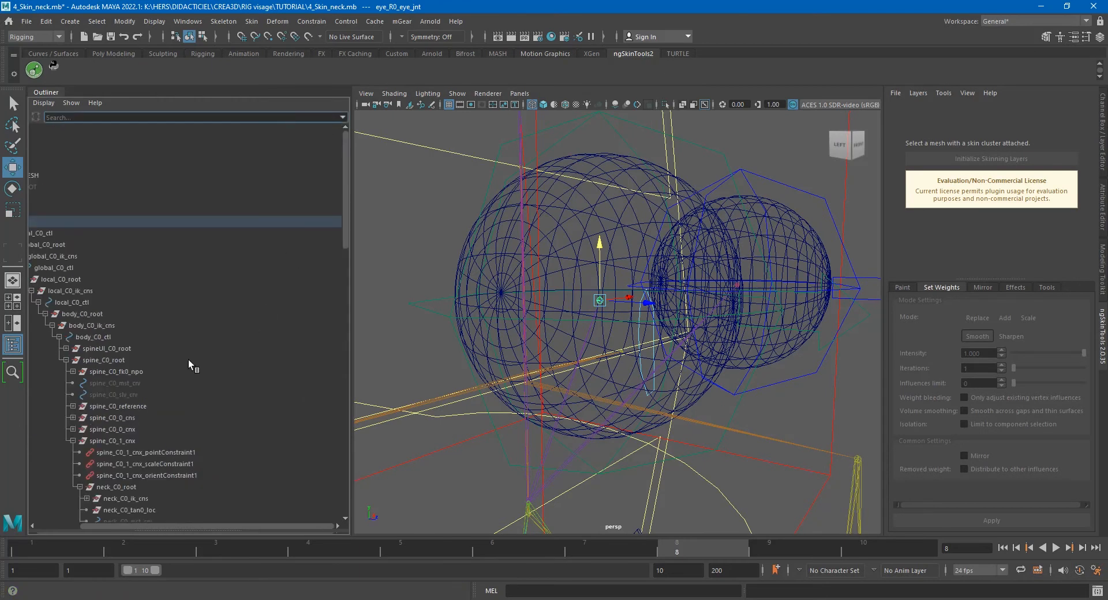
type("f")
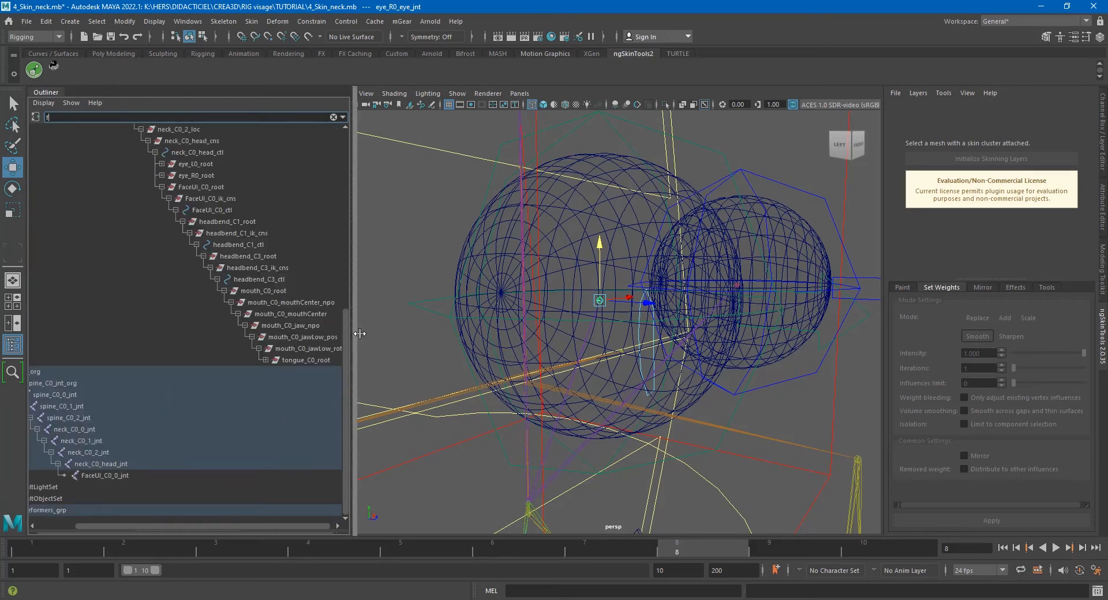
left_click_drag(350, 332, 410, 332)
left_click_drag(203, 528, 147, 529)
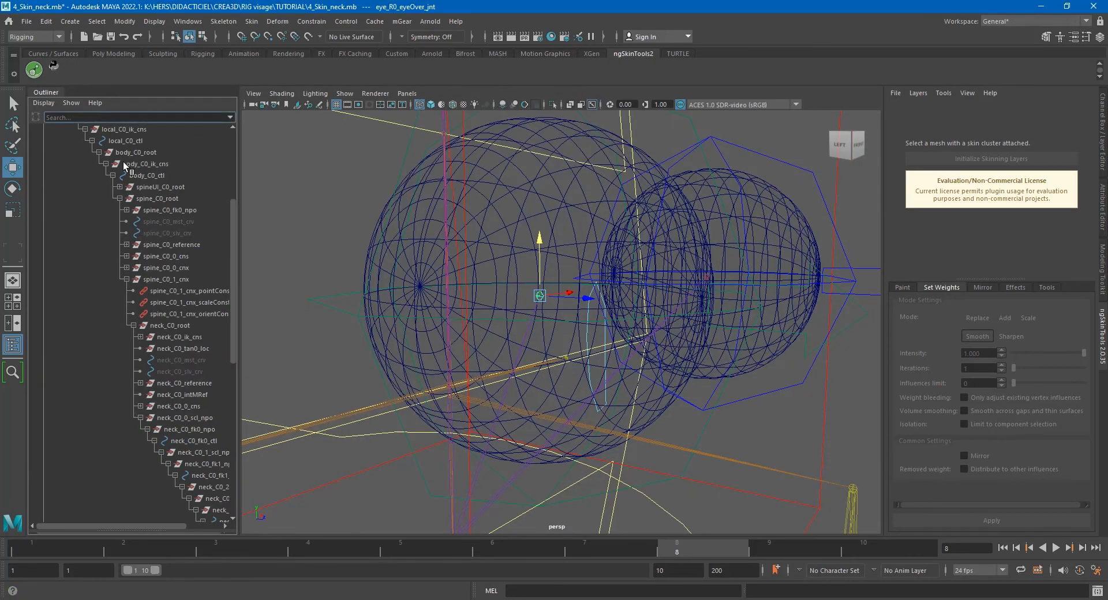
type("eey")
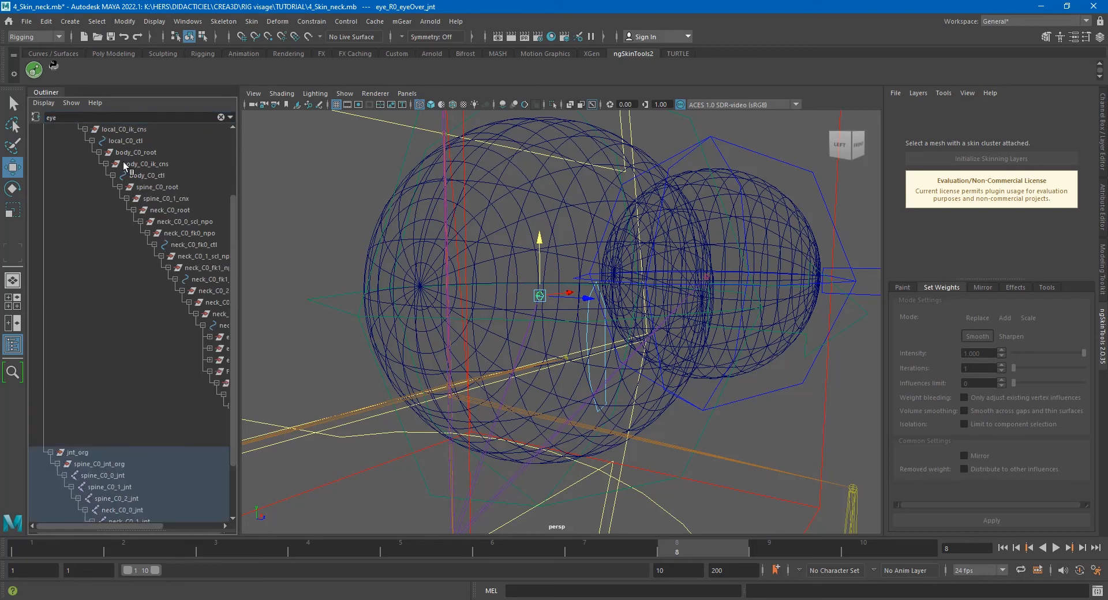
scroll(209, 408, "down", 2)
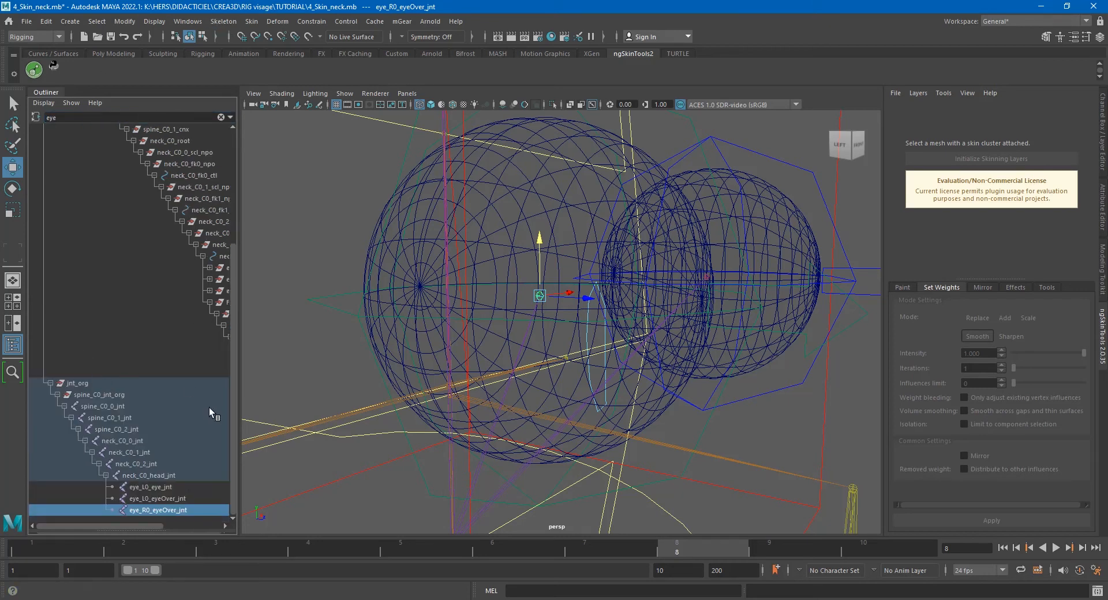
left_click(186, 499)
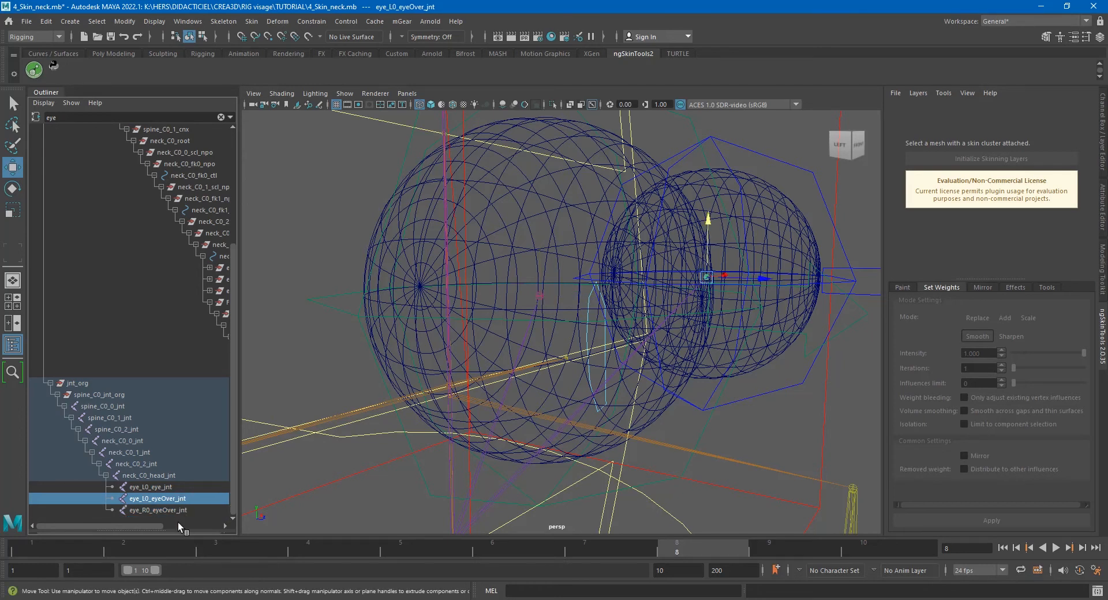
Parent the right eye mesh OEIL_R to the eye_R0_eyeOver_jnt joint
left_click(409, 277)
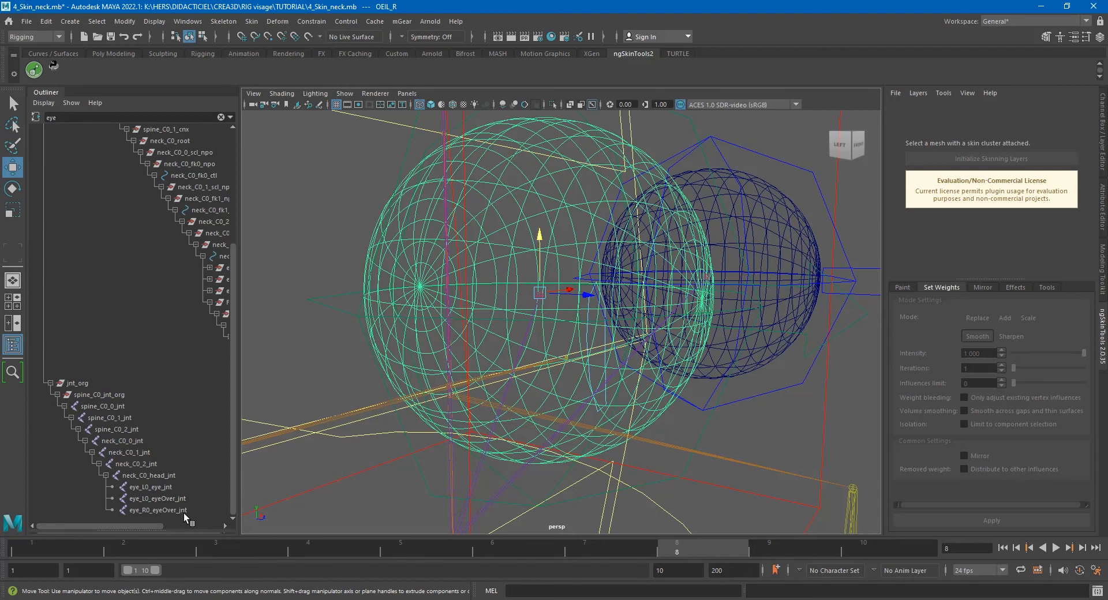
left_click(156, 511, "ctrl")
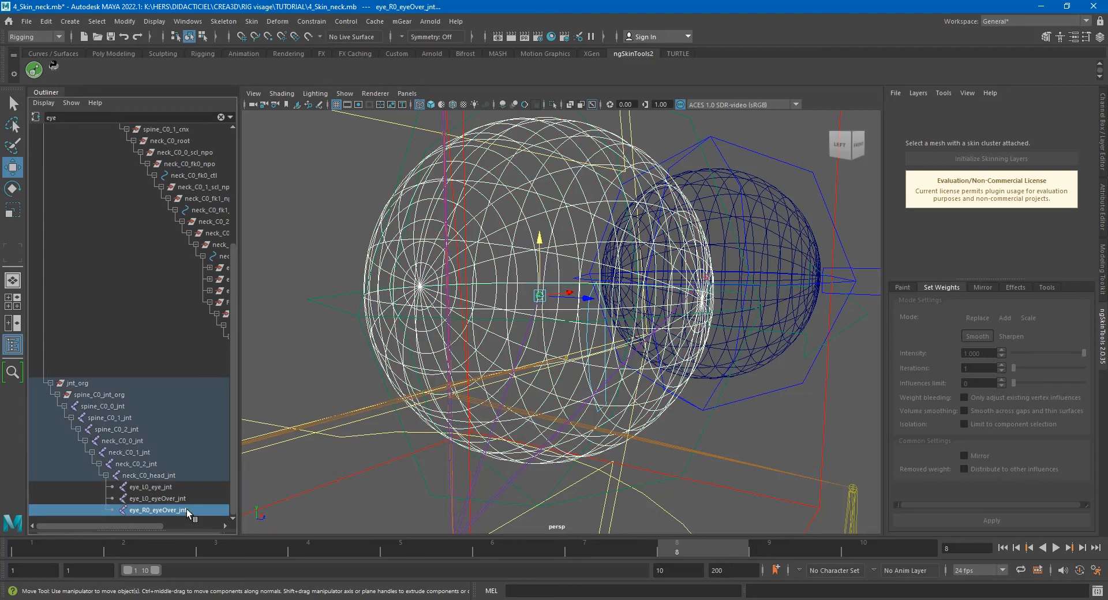
key("p")
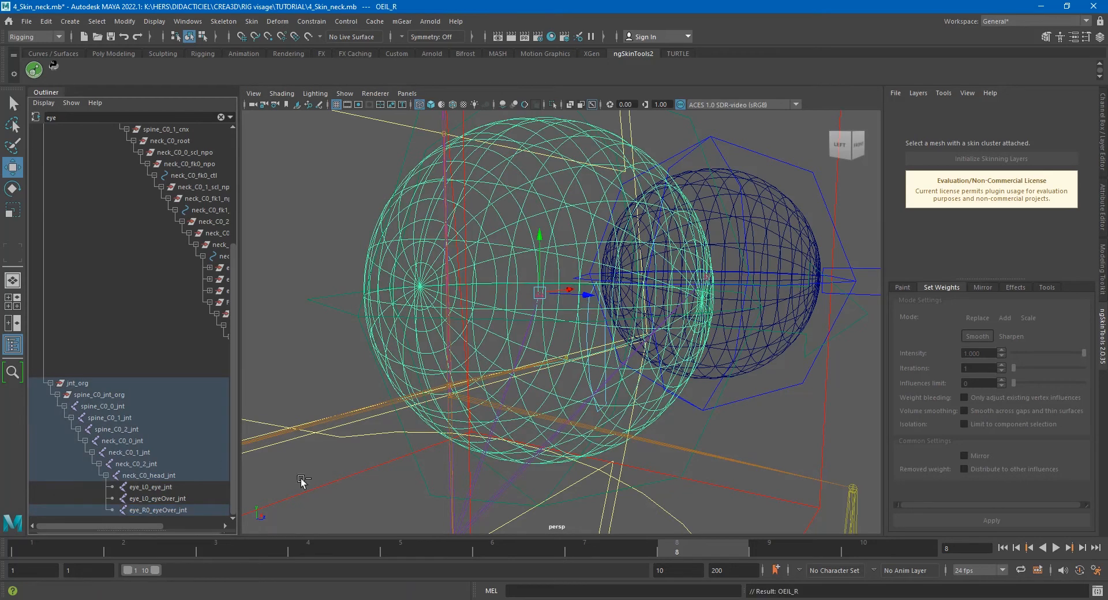
Parent the left eye mesh OEIL_L to the eye_L0_eyeOver_jnt joint
left_click(795, 303)
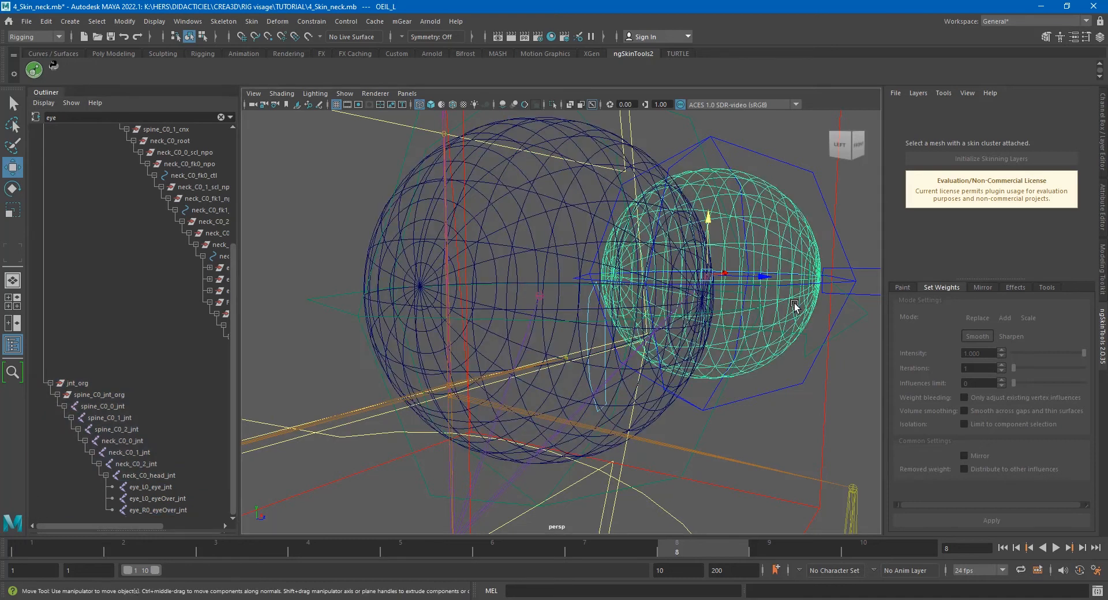
left_click(179, 497, "ctrl")
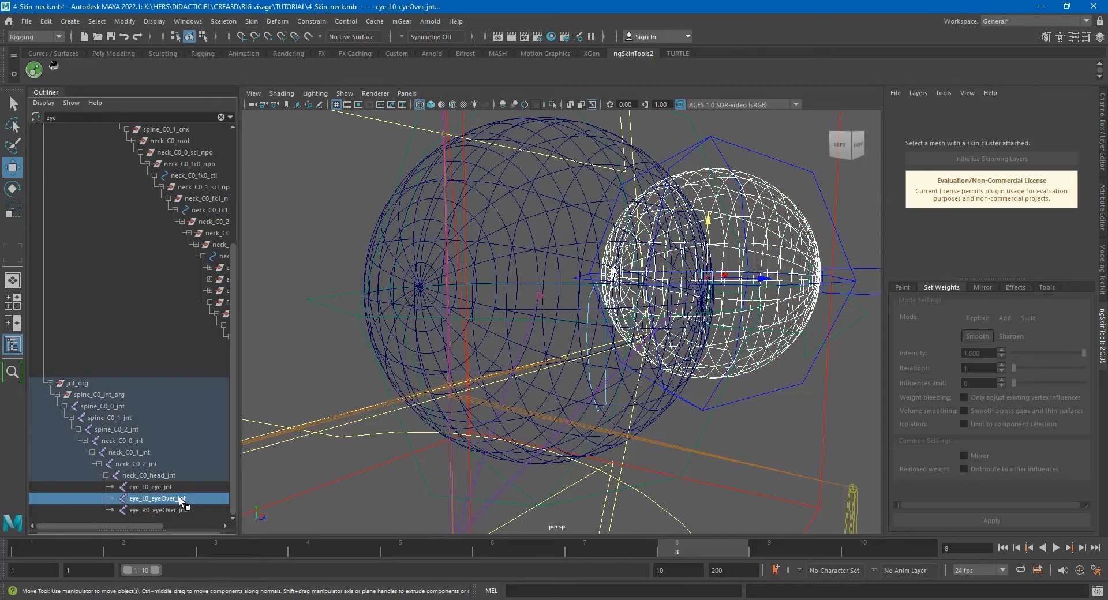
key("p")
Rotate neck_C0_head_ctl about -23 degrees in X to test the eye attachment, and undo the rotation
scroll(742, 341, "down", 5)
left_click_drag(399, 230, 356, 234)
key("e")
left_click_drag(565, 375, 559, 366)
key("ctrl+z")
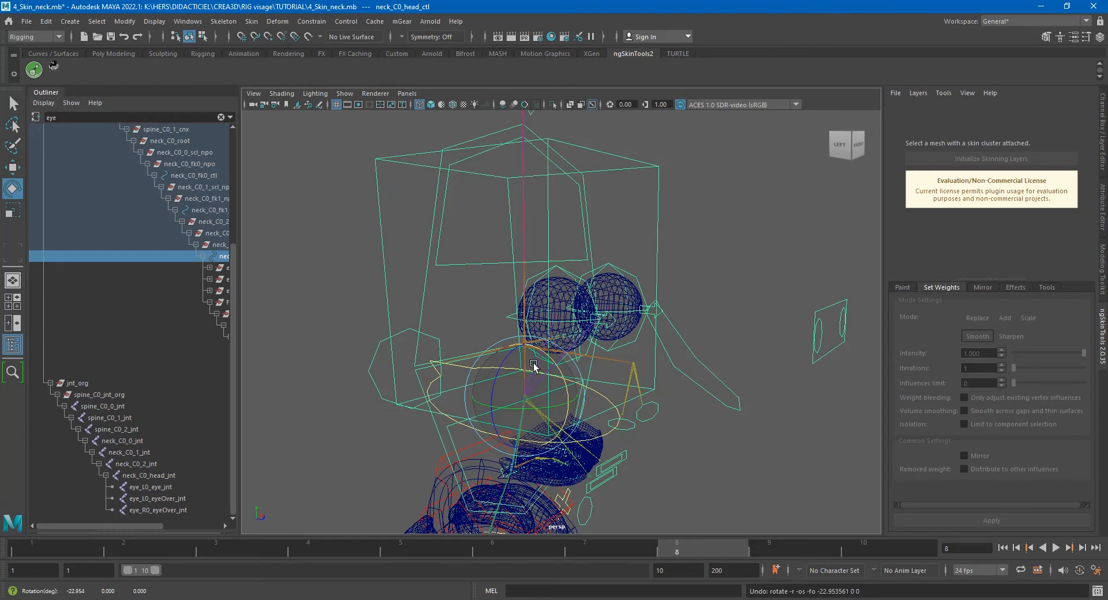
Unhide the head mesh and display the model in smooth shading
left_click_drag(732, 400, 714, 400, "alt")
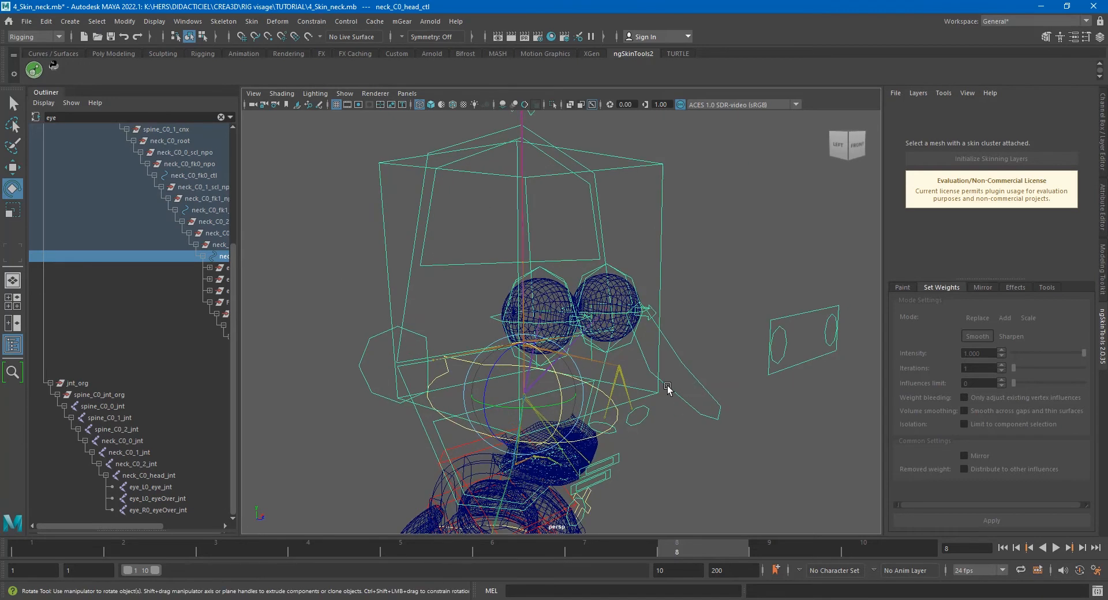
key("ctrl+shift+h")
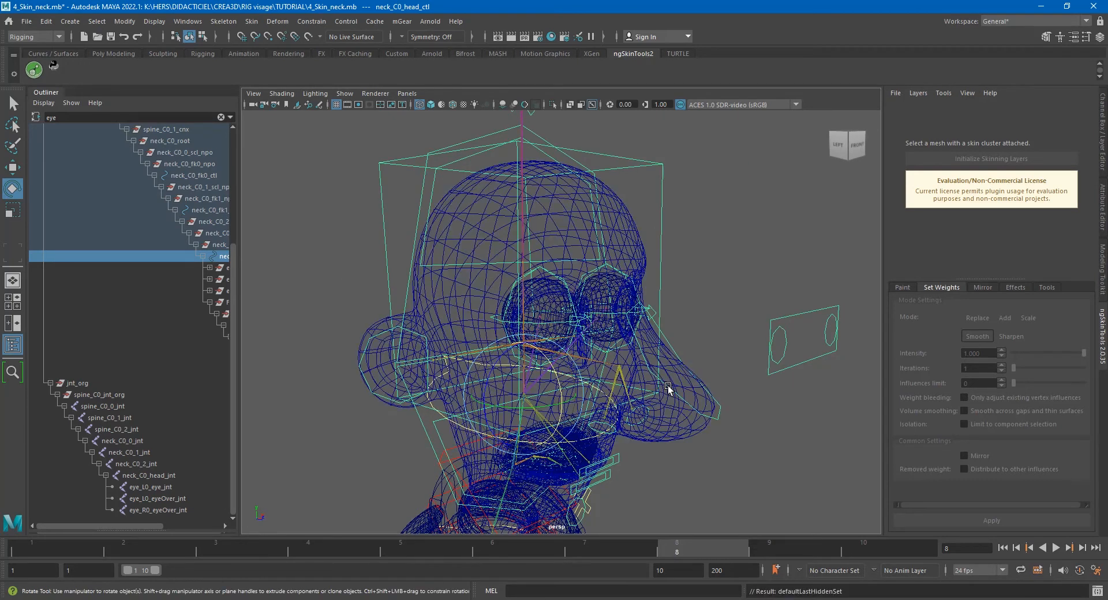
key("5")
mouse_move(611, 281)
right_mouse_down("alt")
mouse_move(589, 440)
mouse_move(594, 405)
right_mouse_up("alt")
middle_click_drag(594, 405, 573, 346, "alt")
Move mouth_C0_jaw_ctl to test the jaw deformation on the shaded head, and undo the movement
left_click(558, 442)
left_click(555, 450)
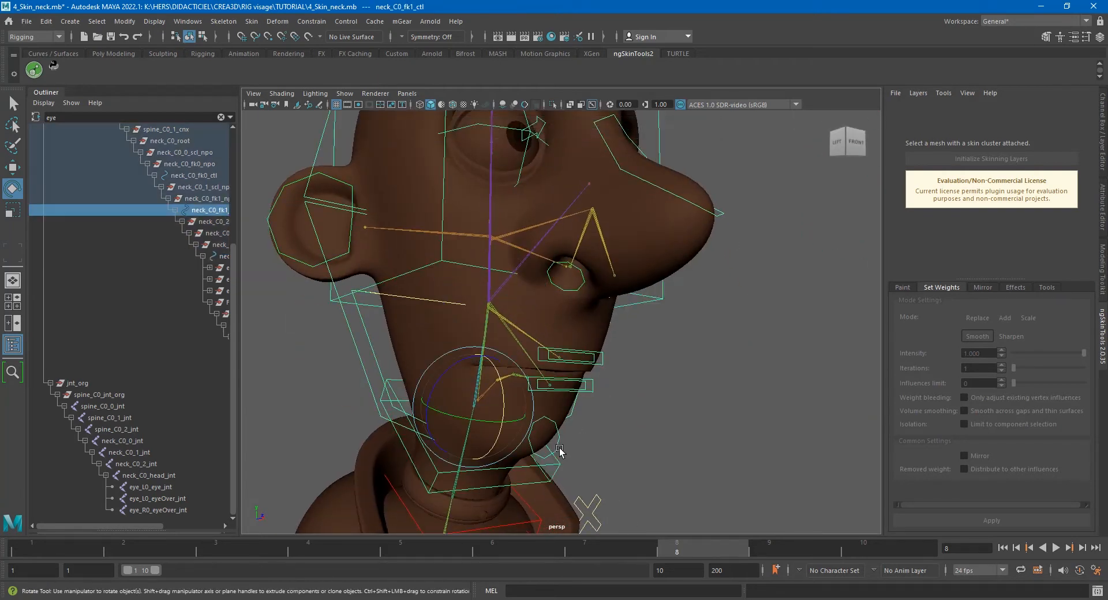
left_click(561, 443)
key("w")
left_click_drag(547, 396, 485, 398)
key("ctrl+z")
key("ctrl+z")
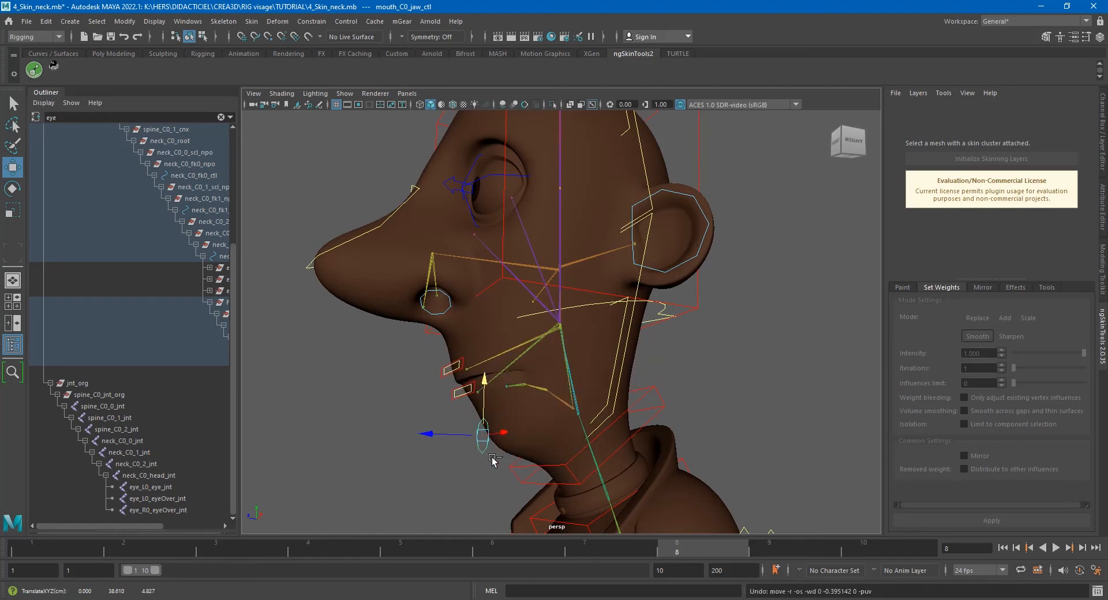
Show the channel values of mouth_C0_jaw_ctl and lower it to Translate Y -0.521 to test the mouth opening
scroll(501, 460, "up", 4)
middle_click_drag(500, 433, 557, 254, "alt")
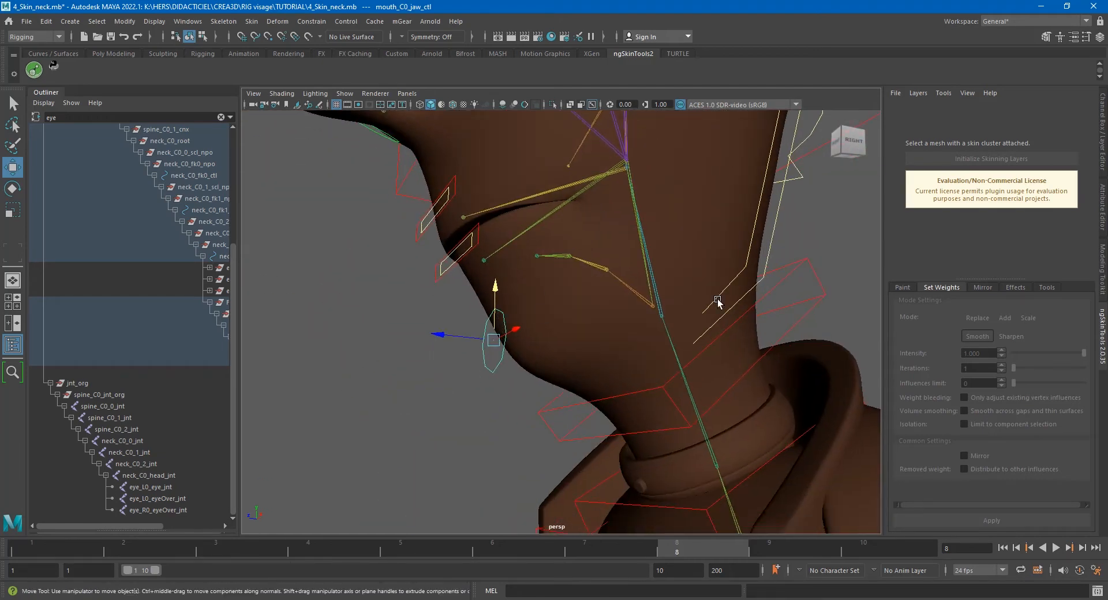
key("ctrl+a")
key("ctrl+a")
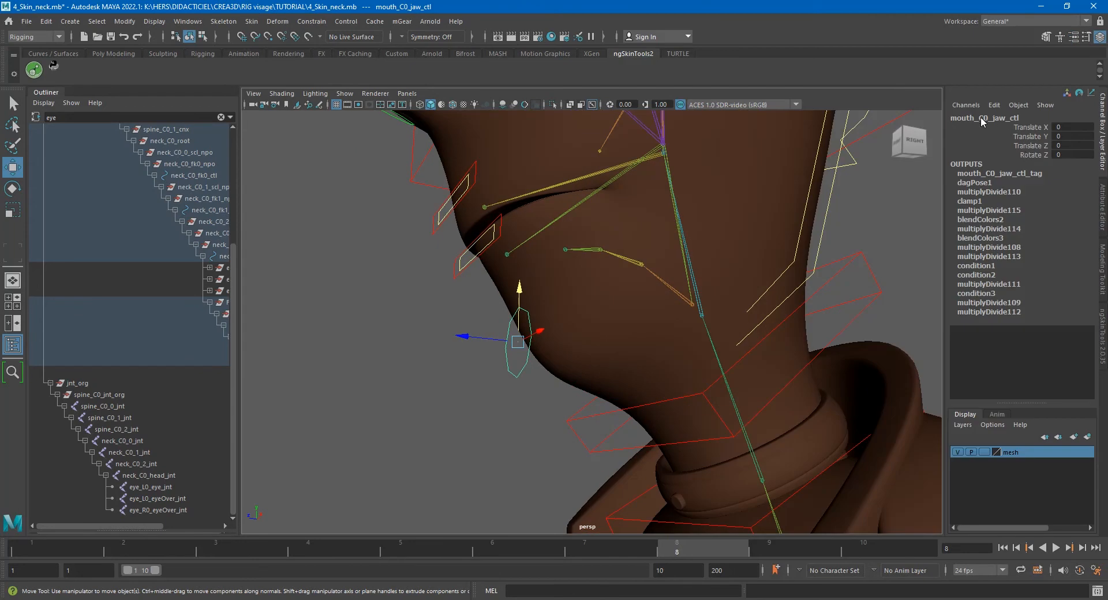
mouse_move(523, 288)
left_mouse_down()
mouse_move(515, 346)
mouse_move(516, 284)
mouse_move(521, 305)
left_mouse_up()
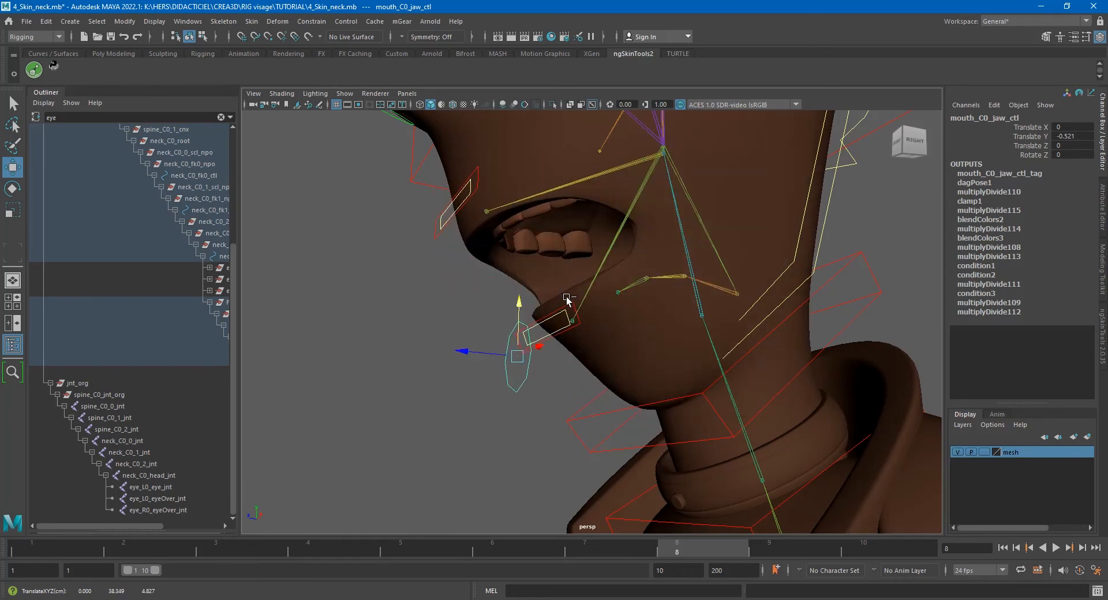
Set both the mouth Sides Rotation and Vertical Rotation of global_C0_ctl to 10
right_click_drag(573, 297, 601, 411, "alt")
left_click_drag(600, 411, 638, 341, "alt")
left_click(599, 443)
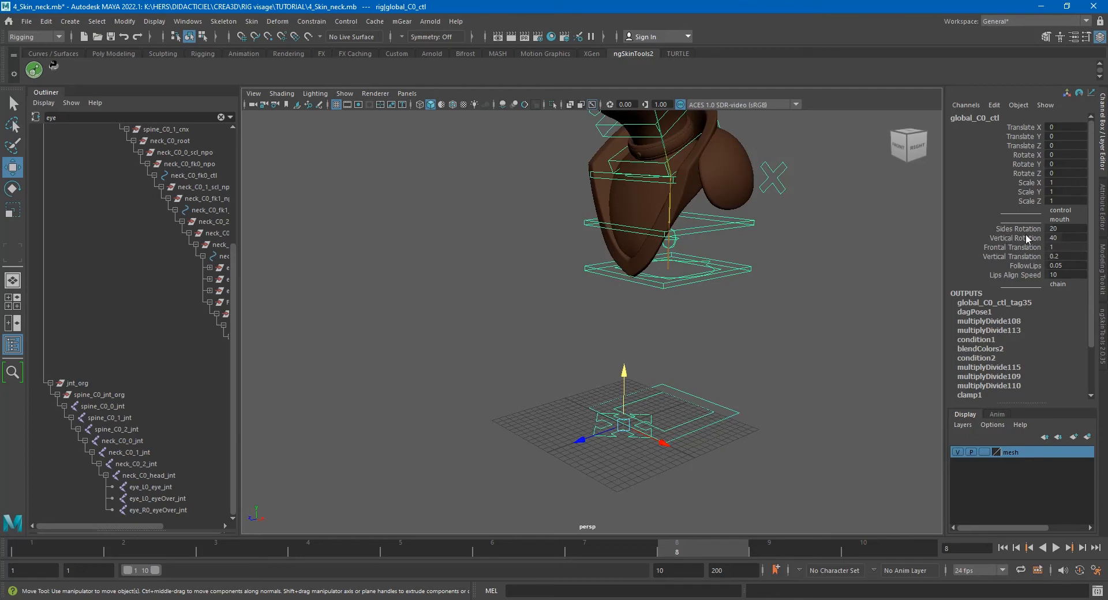
double_click(1068, 228)
left_click(1072, 228)
double_click(1073, 228)
type("10")
left_click(1073, 238)
type("10")
key("Return")
Move the jaw control down to test the reduced jaw rotation, and undo the move
scroll(590, 385, "up", 5)
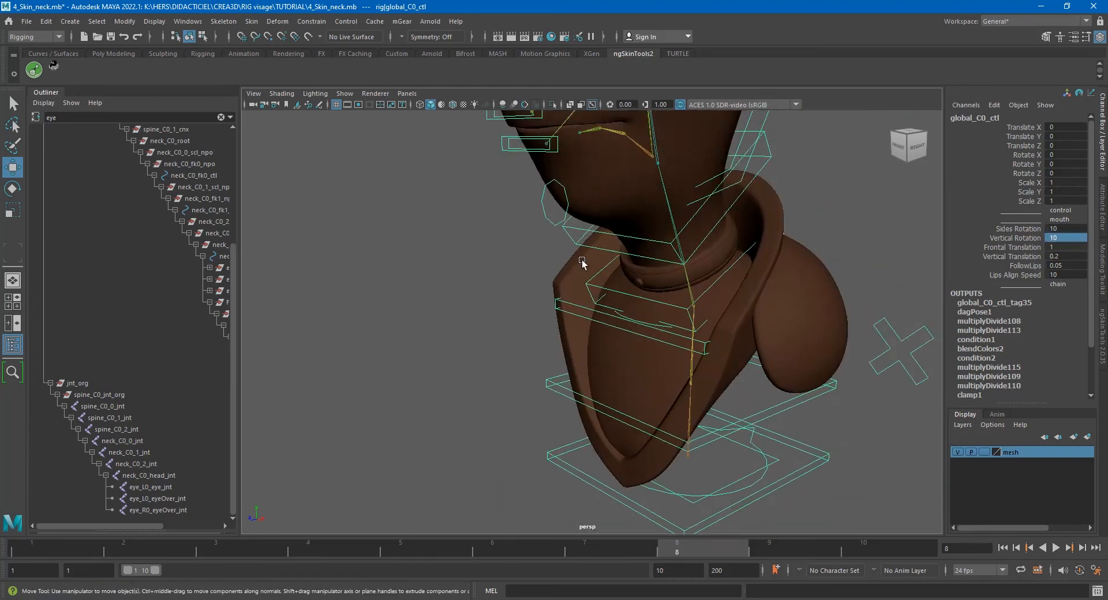
scroll(549, 334, "up", 4)
left_click(538, 325)
left_click_drag(557, 258, 544, 292)
key("ctrl+z")
Rotate neck_C0_head_ctl to about -33 degrees in X to test the complete head, and undo the rotation
left_click_drag(768, 280, 767, 181, "alt")
left_click(776, 188)
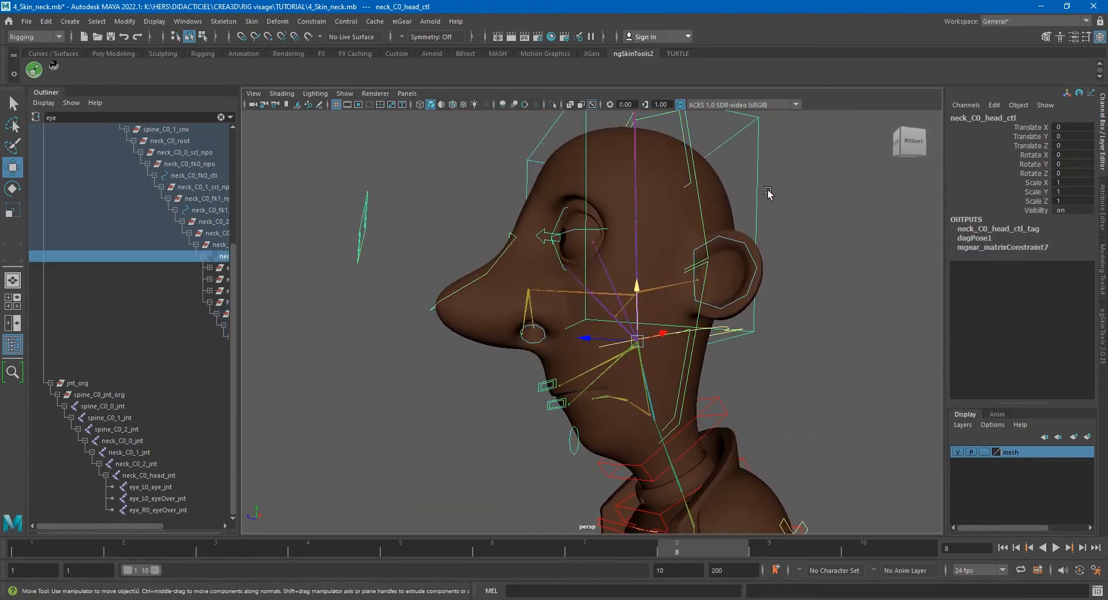
key("e")
left_click_drag(596, 319, 613, 297)
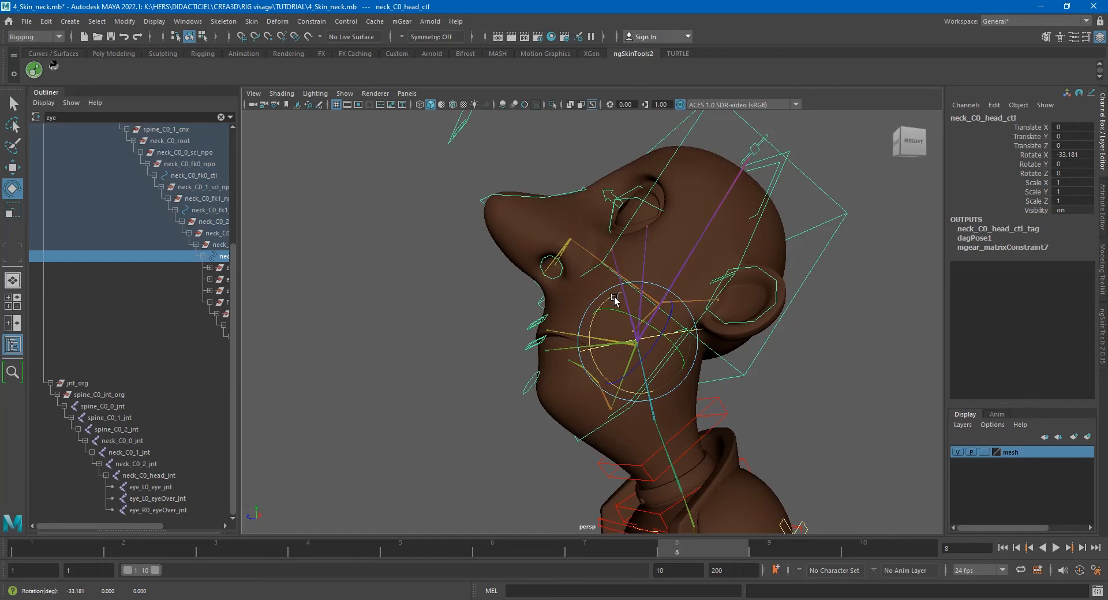
key("ctrl+z")
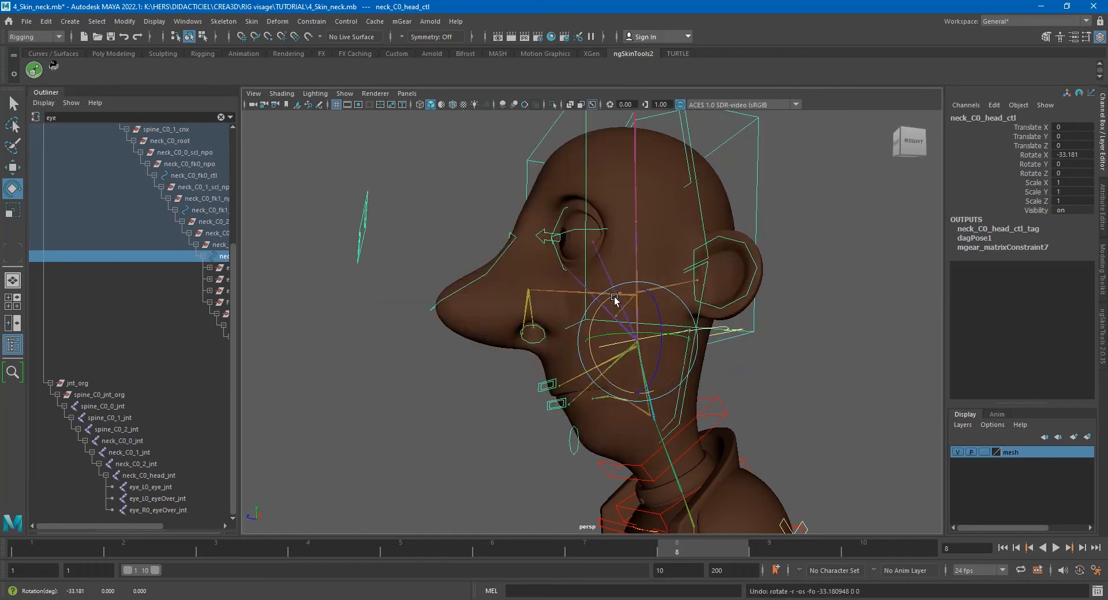
Select the VISAGE mesh and start ngSkinTools weight painting on its smooth layer to display the influences around the mouth
left_click_drag(605, 310, 546, 333, "alt")
left_click(511, 338)
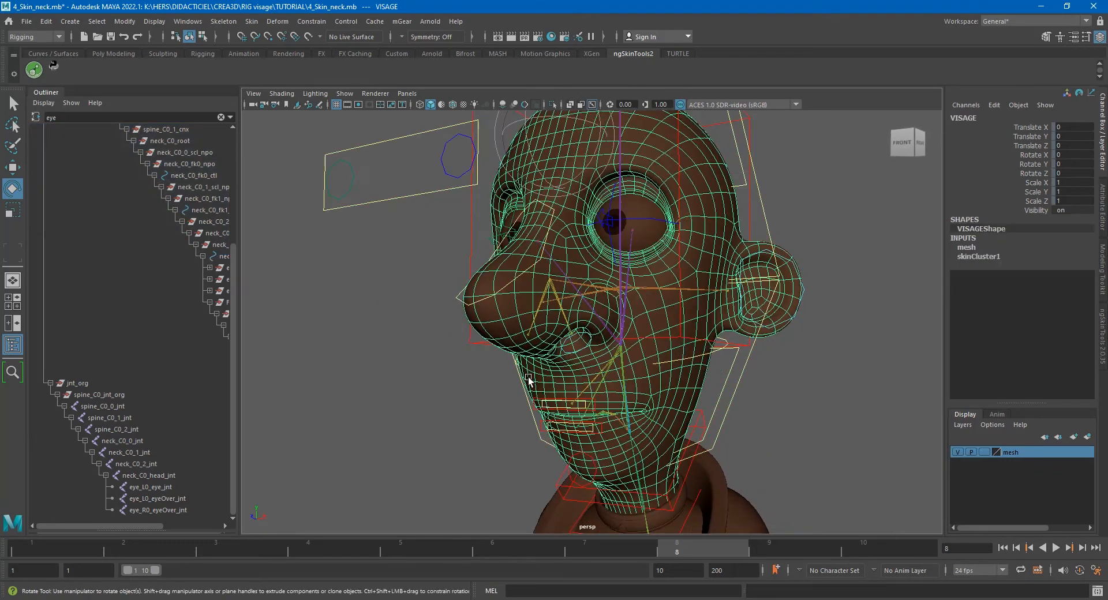
left_click(34, 69)
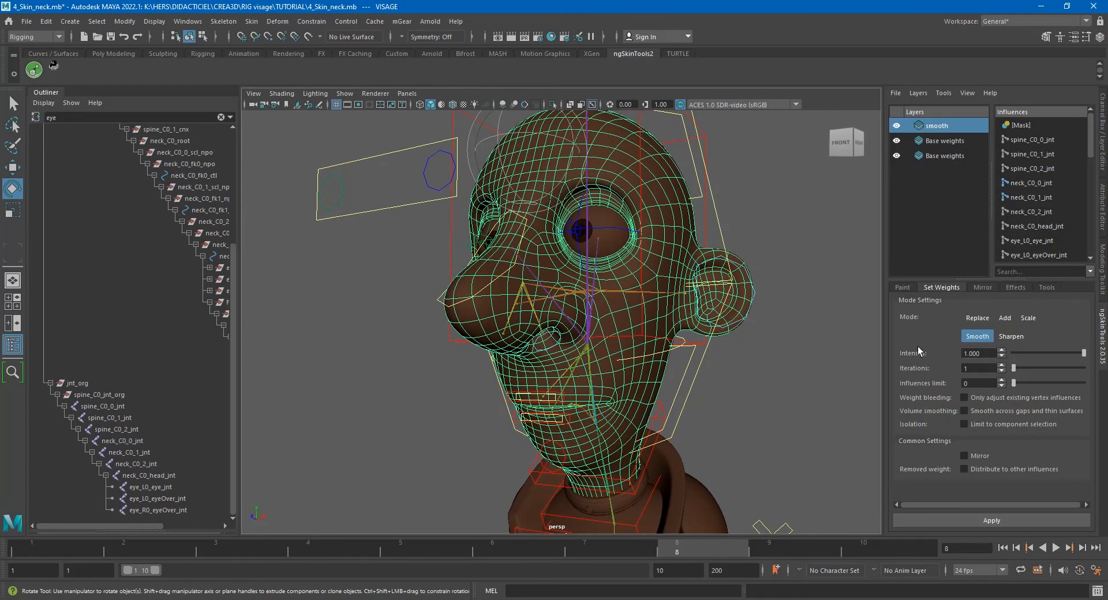
left_click(902, 287)
left_click(941, 520)
left_click_drag(814, 471, 745, 430, "alt")
scroll(612, 430, "up", 5)
mouse_move(572, 426)
middle_mouse_down("alt")
mouse_move(588, 389)
mouse_move(591, 323)
middle_mouse_up("alt")
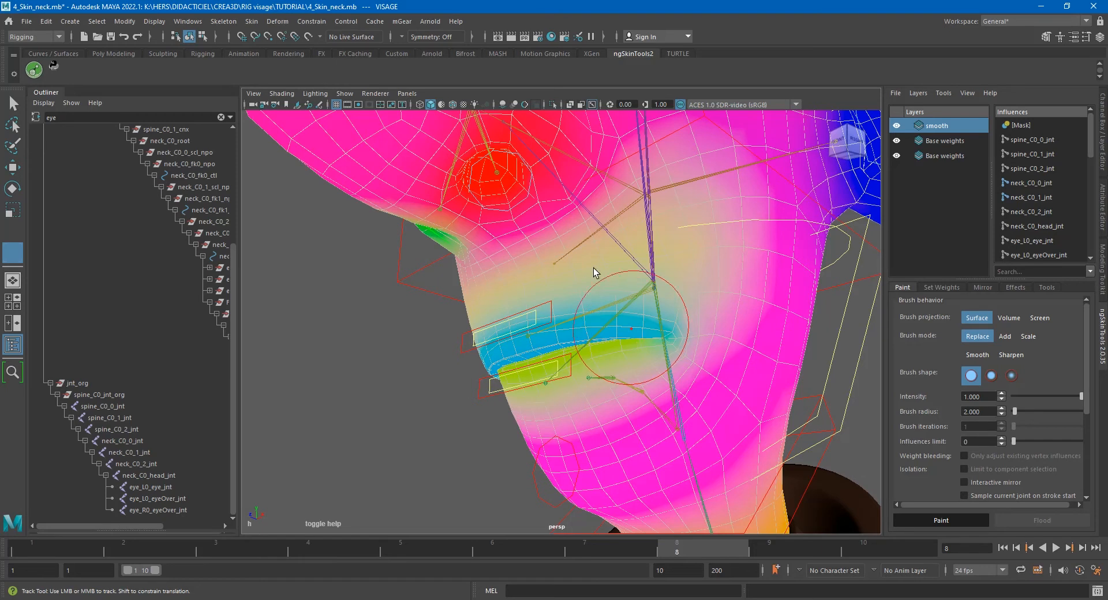
Look up the installed mGear version in its About information, and minimize Maya to reveal the desktop
left_click(402, 21)
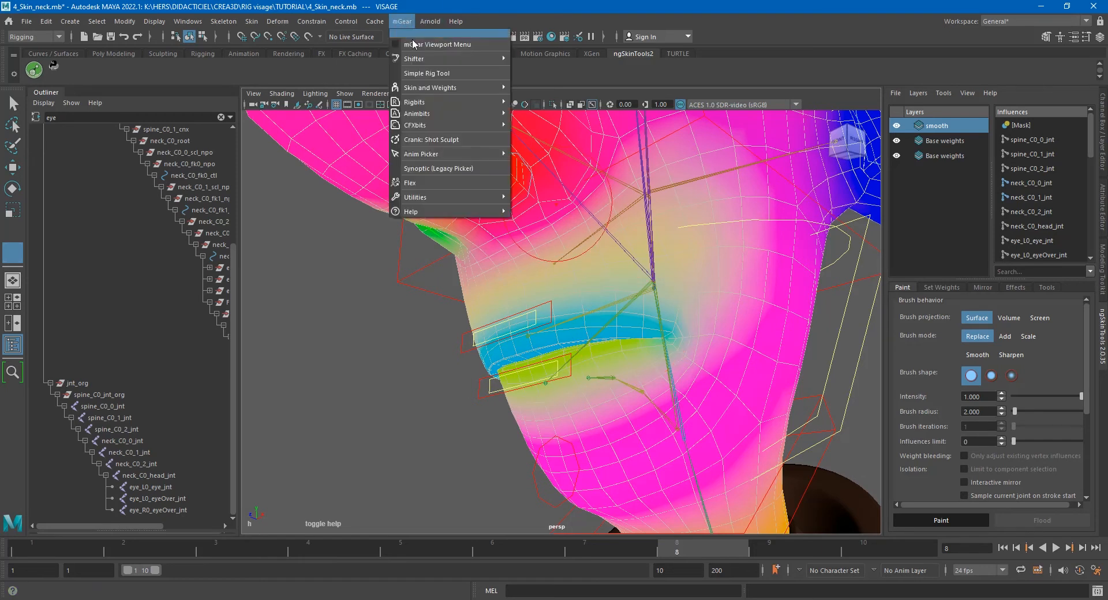
mouse_move(423, 59)
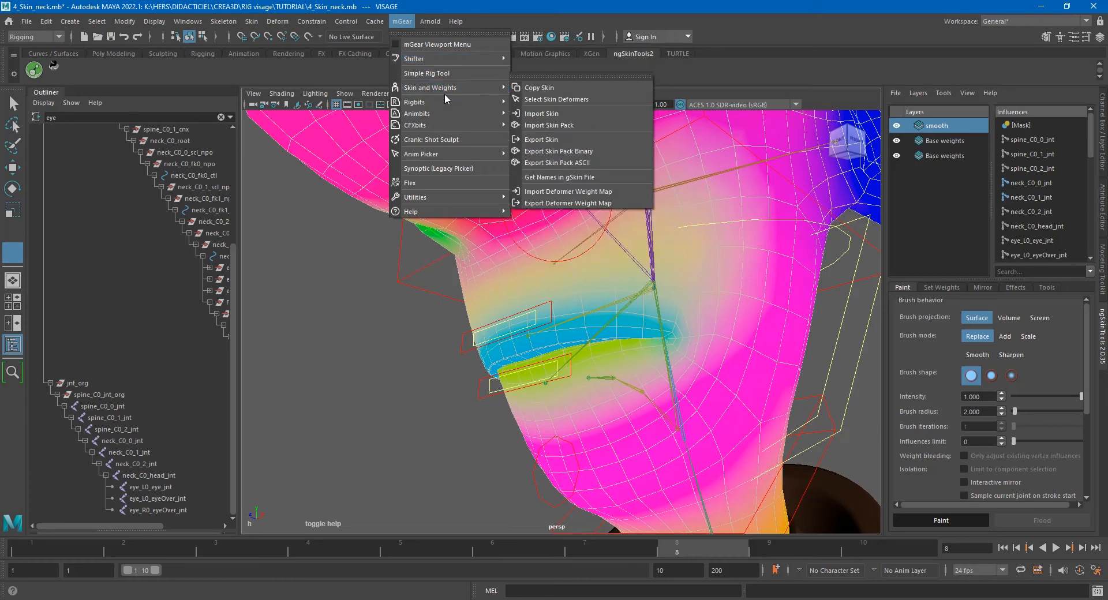
mouse_move(496, 107)
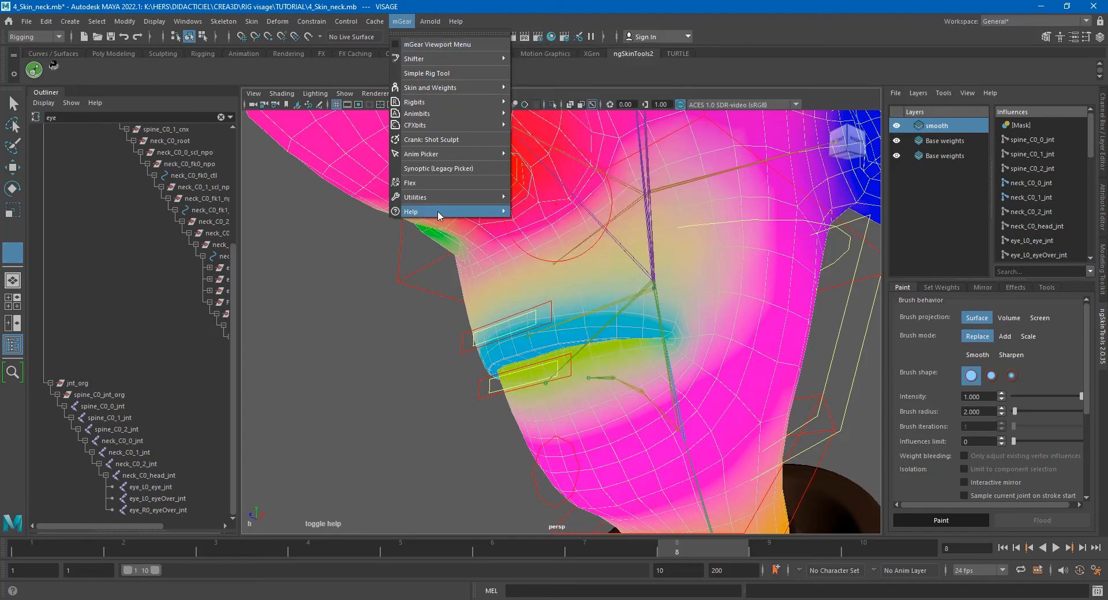
mouse_move(437, 211)
left_click(595, 252)
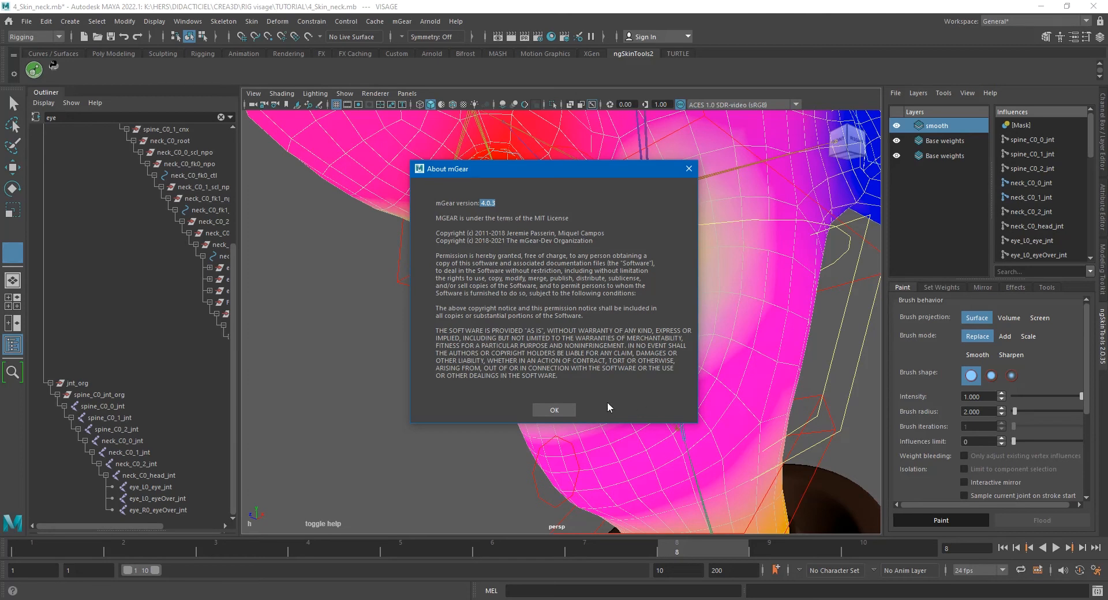
left_click(554, 410)
left_click(1041, 7)
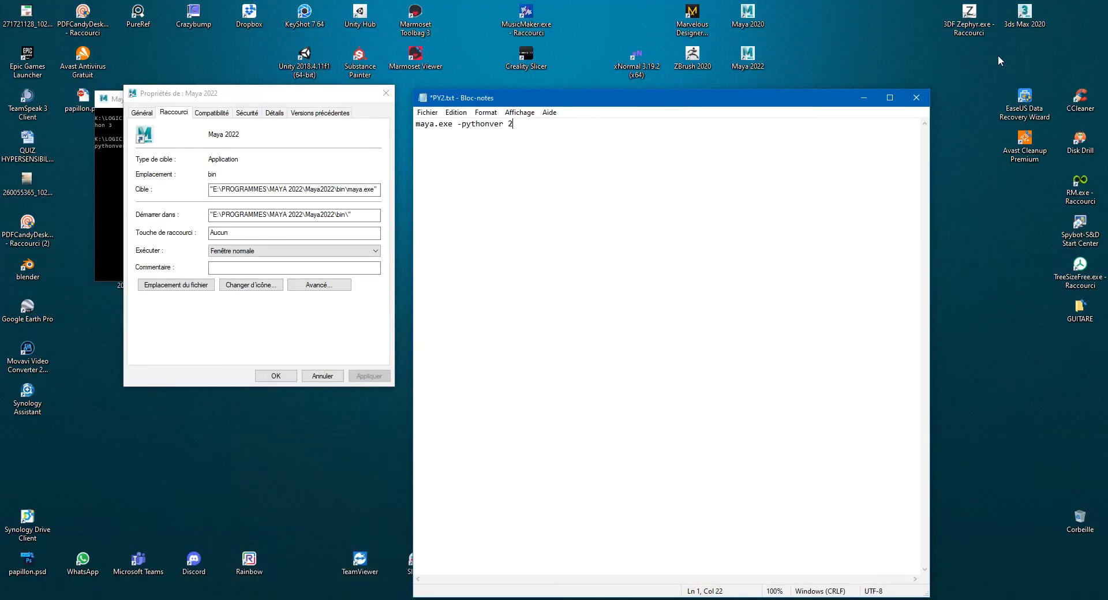
Highlight the launch command maya.exe -pythonver 2 in the notes and place the cursor at the end of the Maya 2022 shortcut's target
left_click_drag(521, 123, 416, 123)
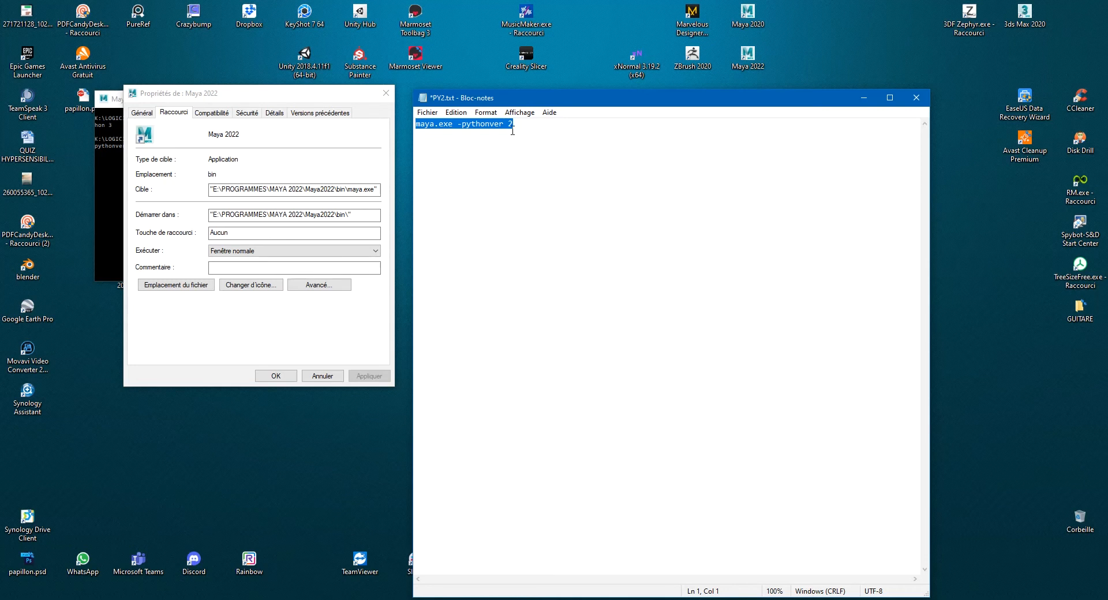
left_click(193, 96)
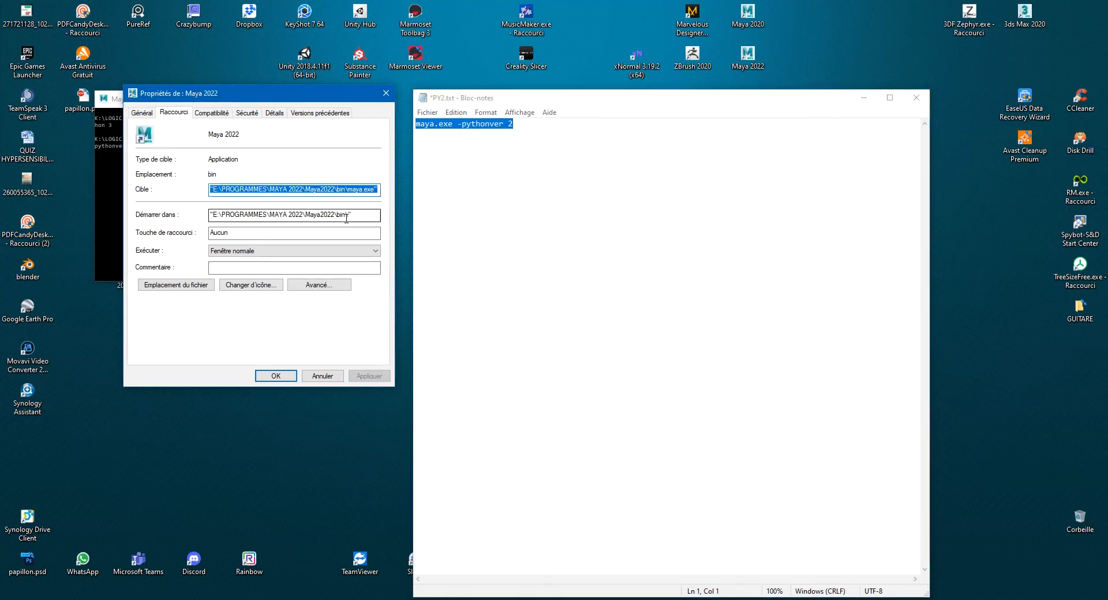
left_click(374, 189)
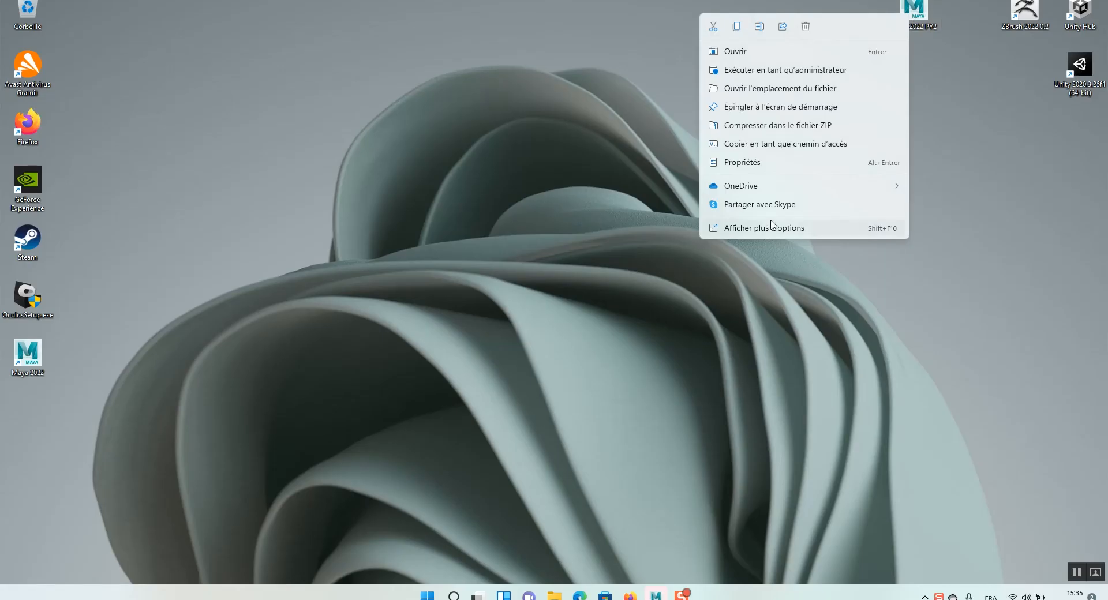
Open the properties of the Maya 2022 PY2 shortcut and highlight the -pythonver 2 argument at the end of its target
left_click(756, 163)
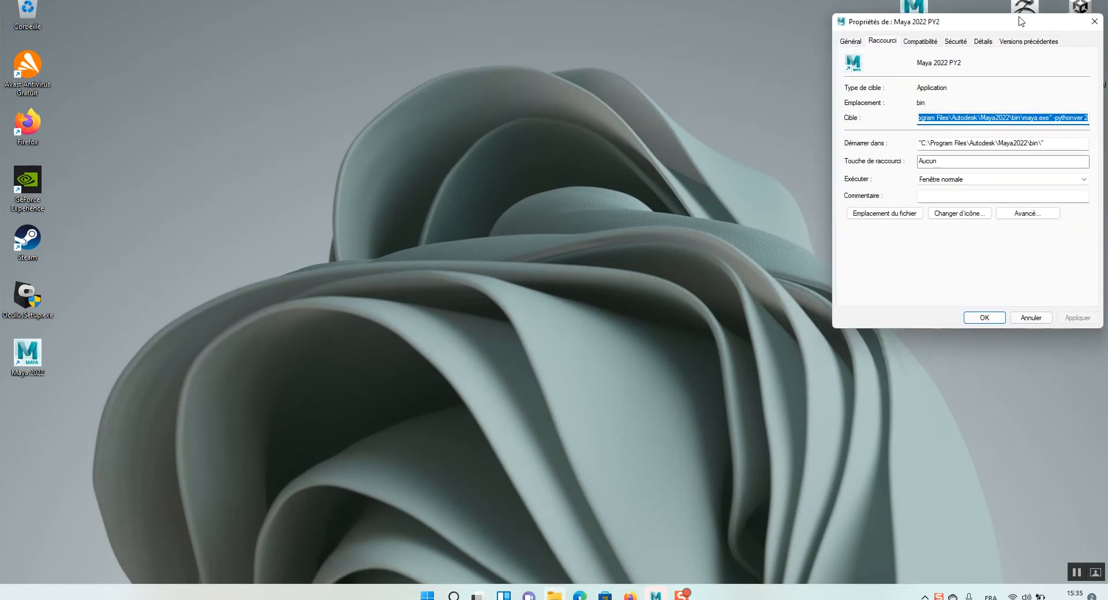
left_click_drag(991, 23, 549, 41)
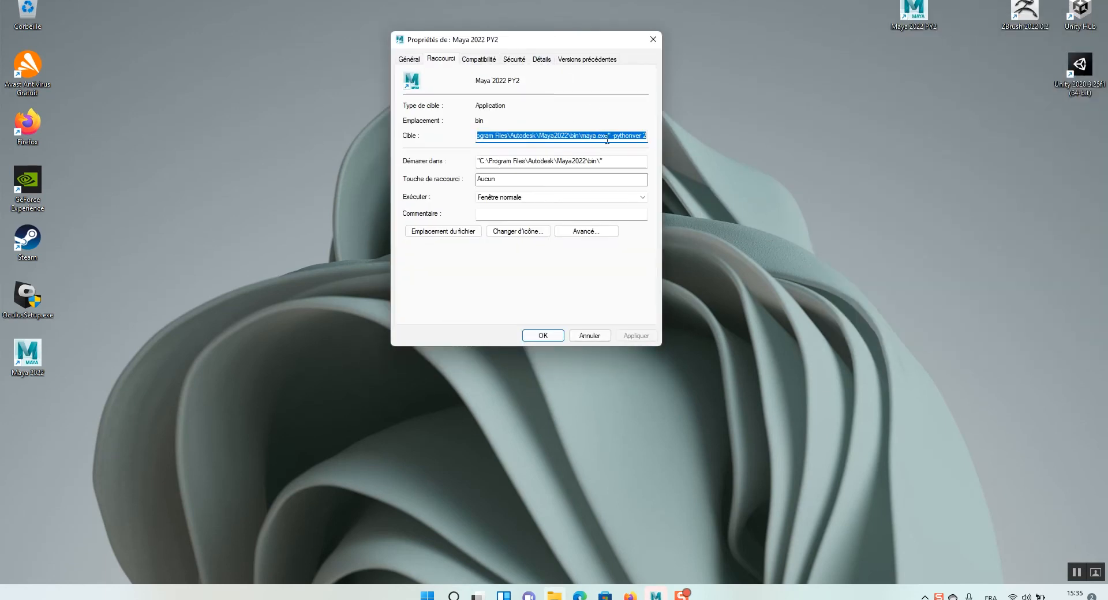
key("End")
key("ctrl+shift+Left")
key("ctrl+shift+Left")
key("ctrl+shift+Left")
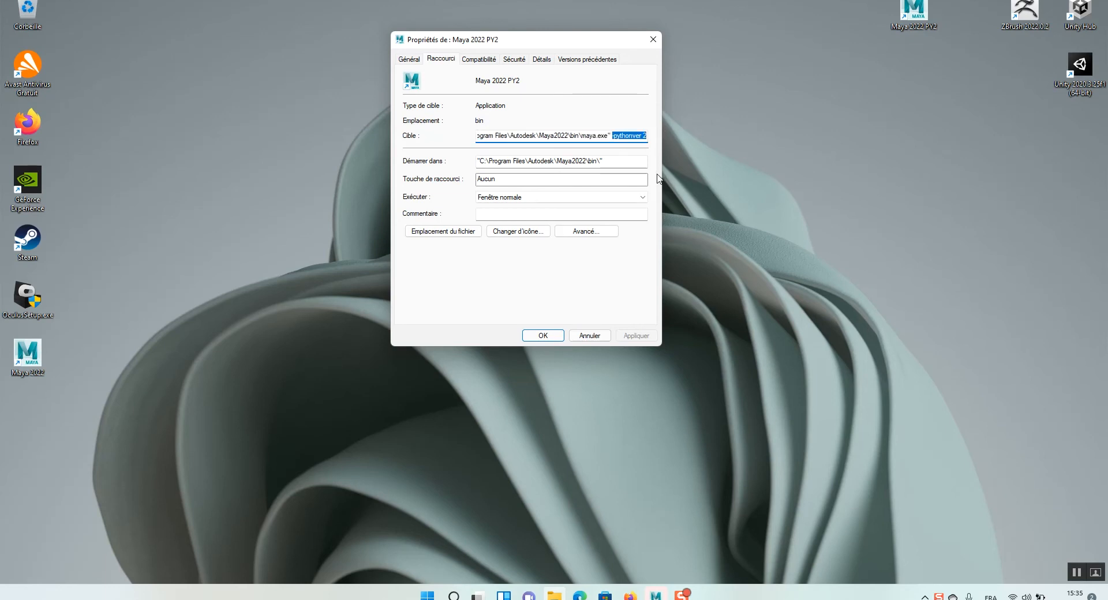
left_click_drag(613, 135, 636, 137)
Launch Maya 2022 PY2 and open the recent scene 4_Skin_neck.mb
double_click(914, 15)
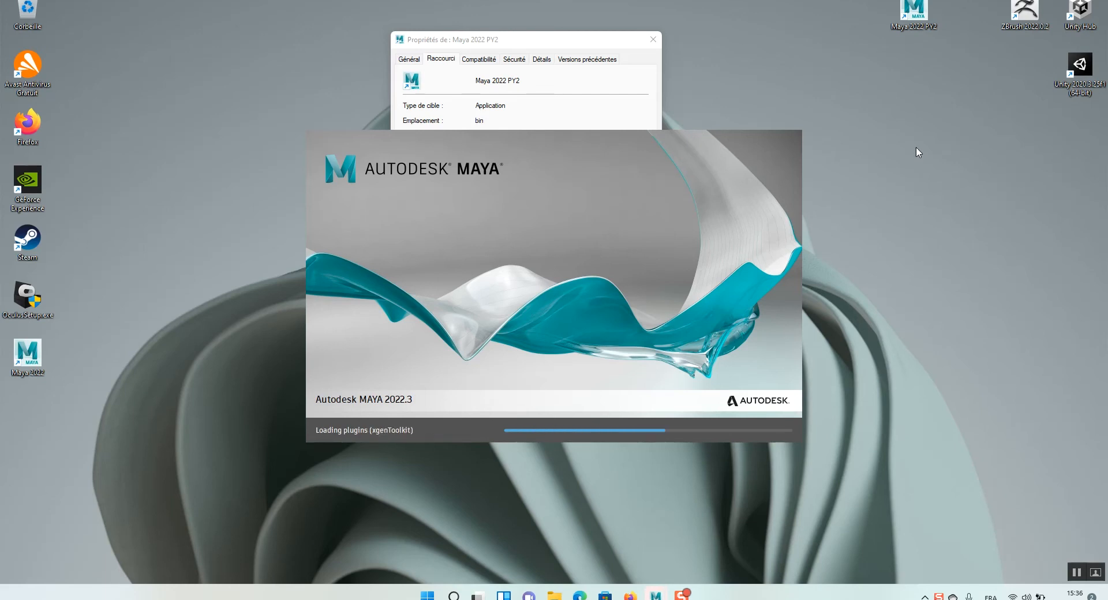
mouse_move(554, 595)
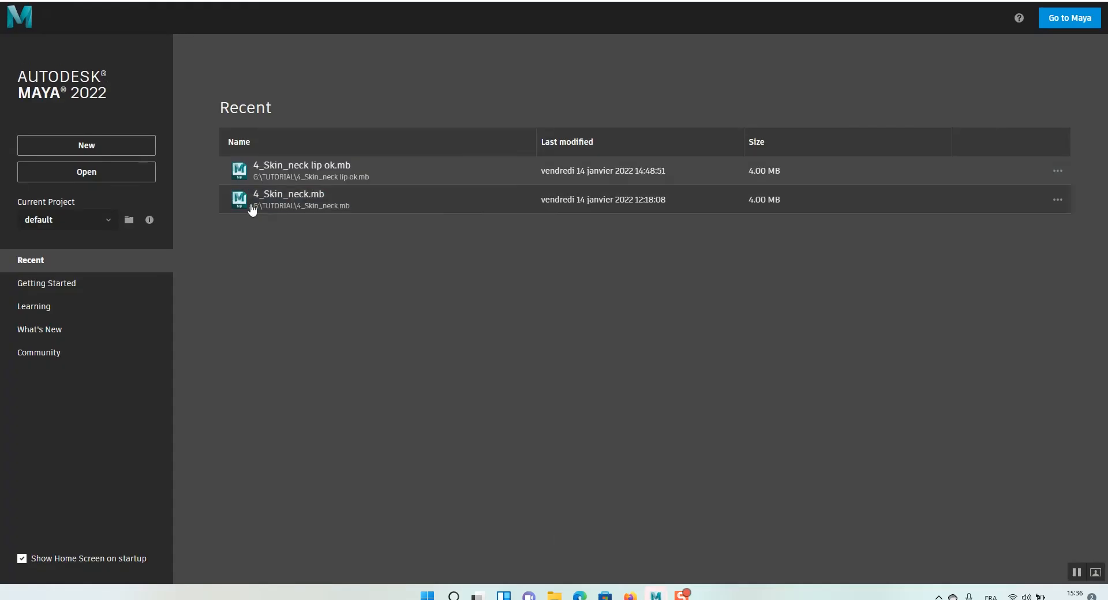
left_click(272, 197)
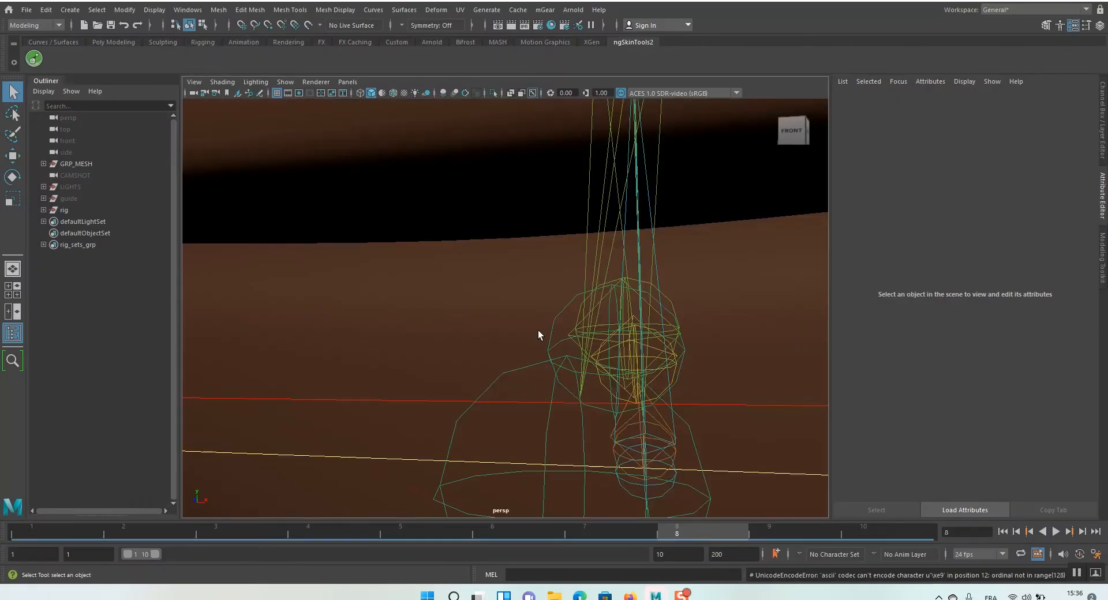
Move mouth_C0_jaw_ctl slightly down to test the jaw, and undo the move
scroll(537, 265, "down", 12)
left_click_drag(513, 251, 492, 255, "alt")
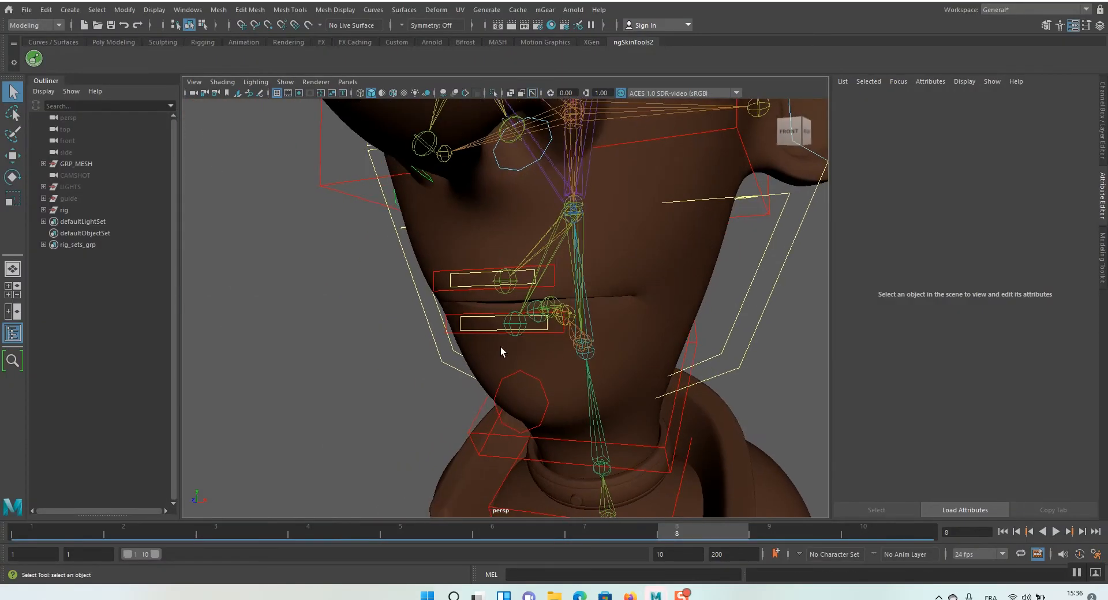
middle_click_drag(537, 405, 525, 381, "alt")
right_click_drag(525, 381, 385, 304, "alt")
left_click_drag(488, 323, 474, 324, "alt")
middle_click_drag(474, 324, 472, 349, "alt")
right_click_drag(427, 346, 486, 366, "alt")
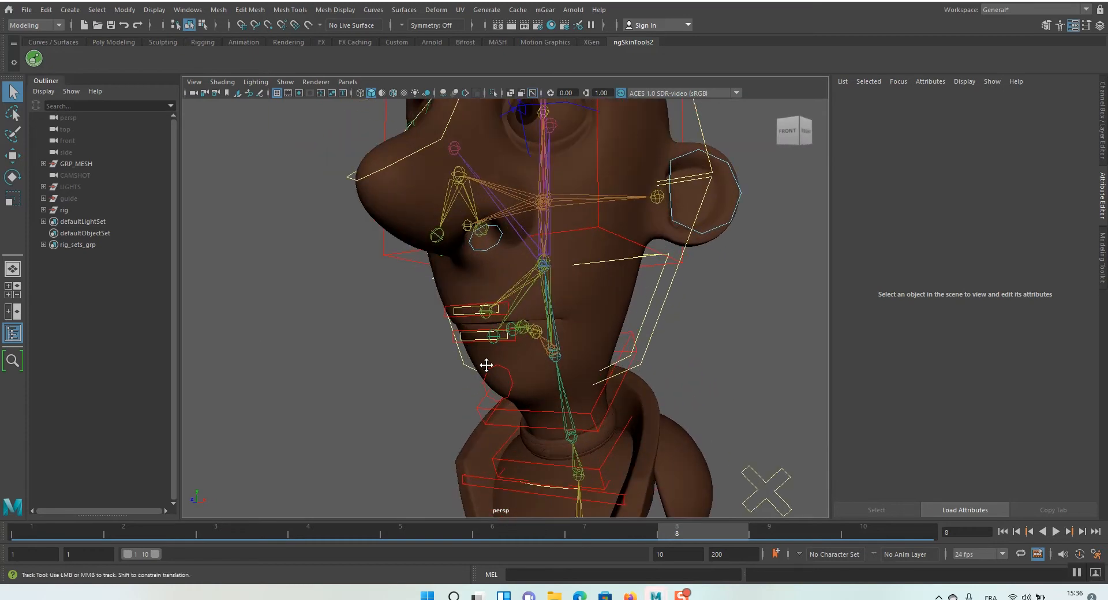
left_click(487, 387)
key("w")
mouse_move(498, 338)
left_mouse_down()
mouse_move(500, 356)
mouse_move(502, 343)
left_mouse_up()
key("ctrl+z")
Turn off cached playback and open mGear's Facial Rigger on its Lips Rigger settings, placed clear of the face
left_click(1041, 555)
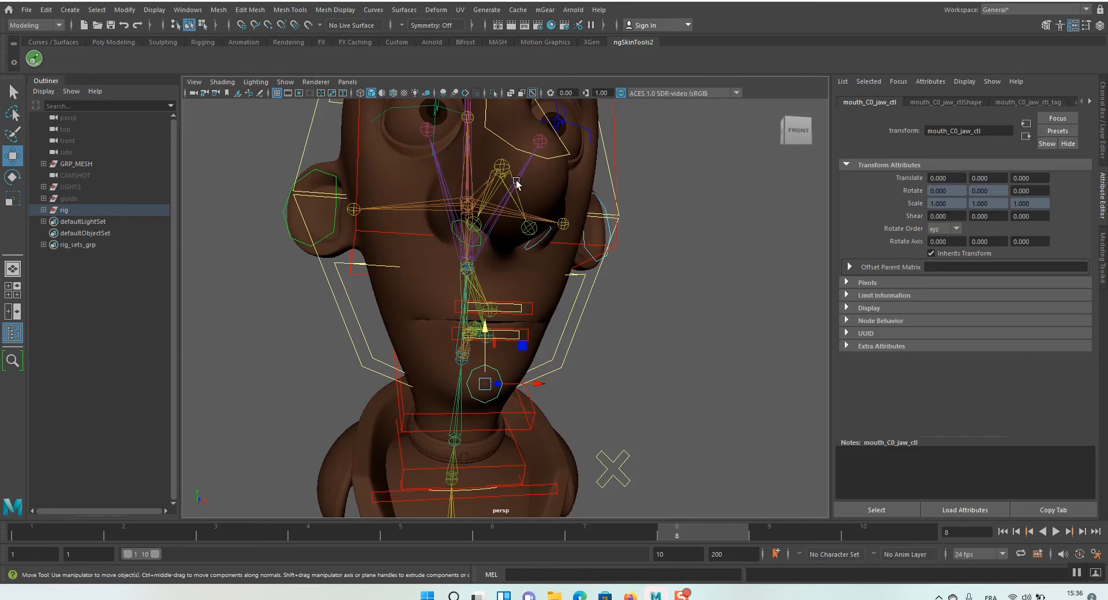
left_click(553, 15)
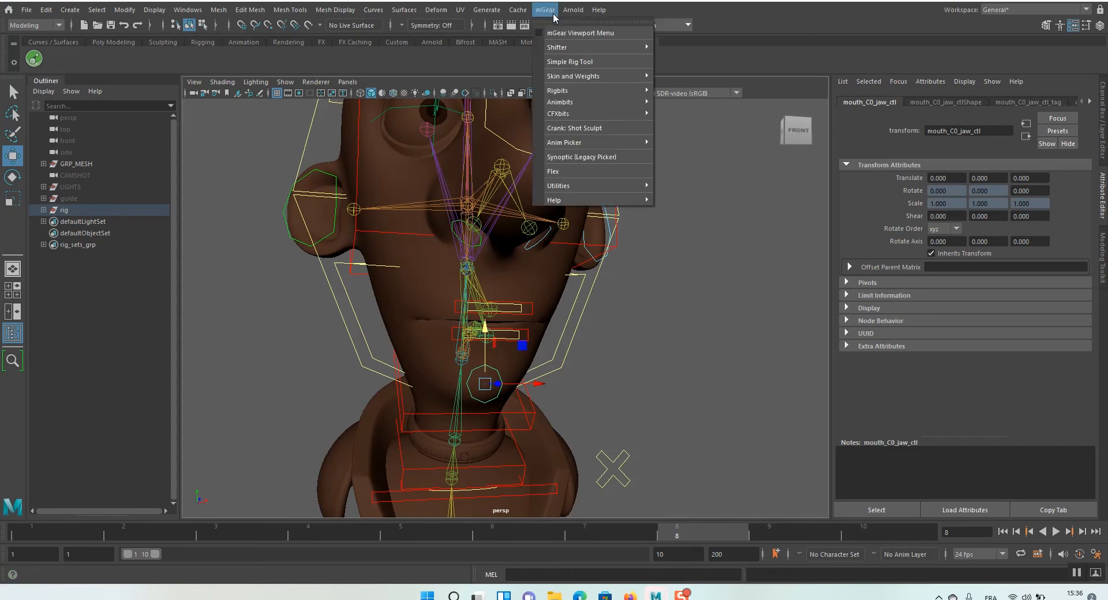
mouse_move(574, 104)
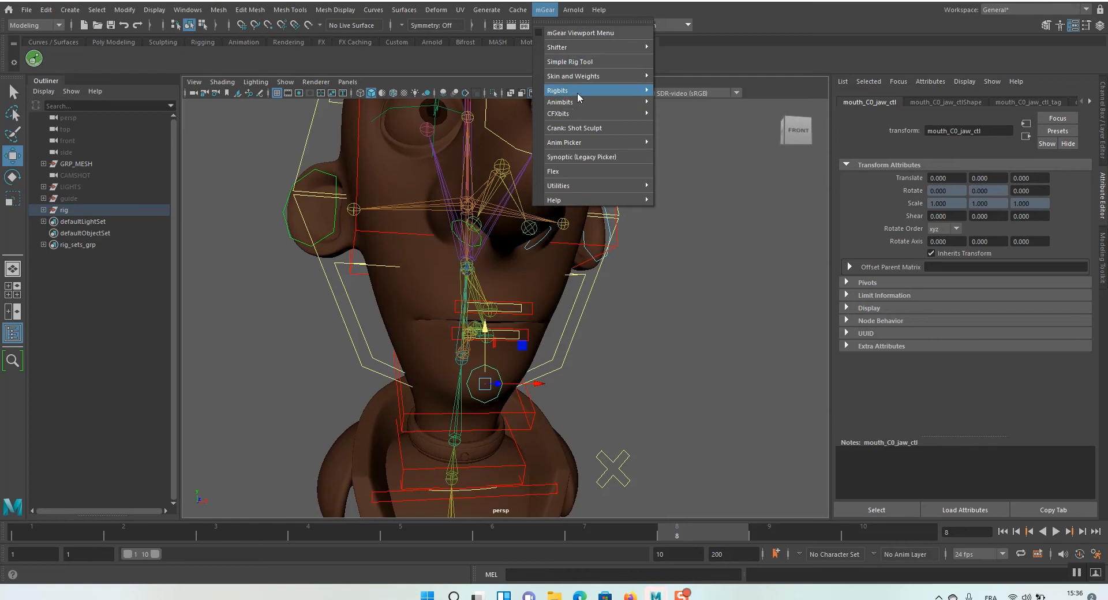
left_click(695, 327)
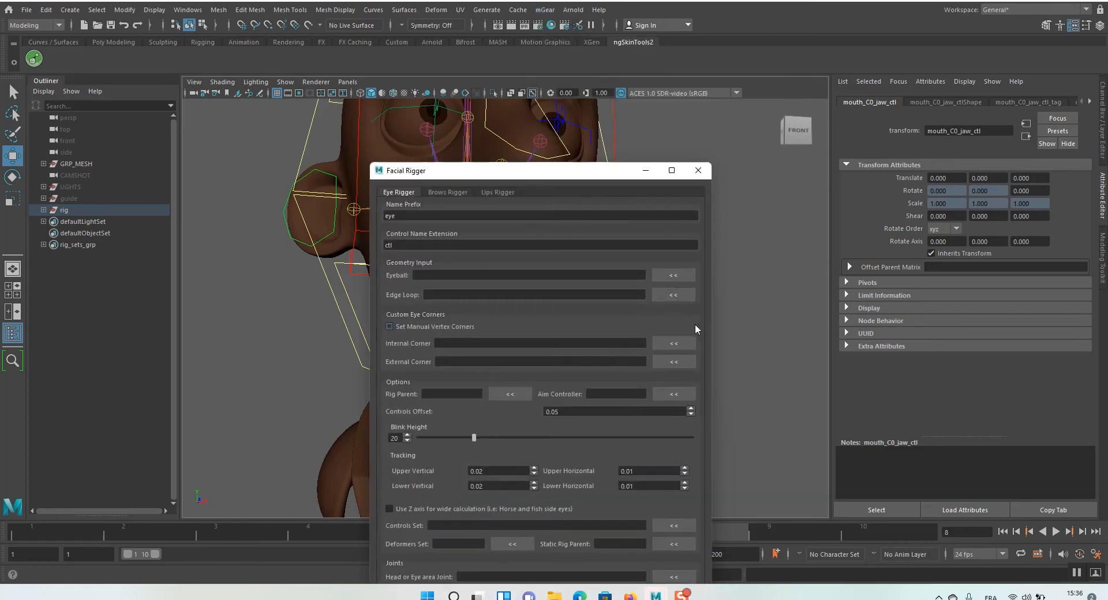
left_click(498, 192)
left_click_drag(551, 175, 893, 88)
Select the edge loop around the mouth opening of the VISAGE mesh and load it as the lips rig's Edge Loop
scroll(600, 322, "up", 5)
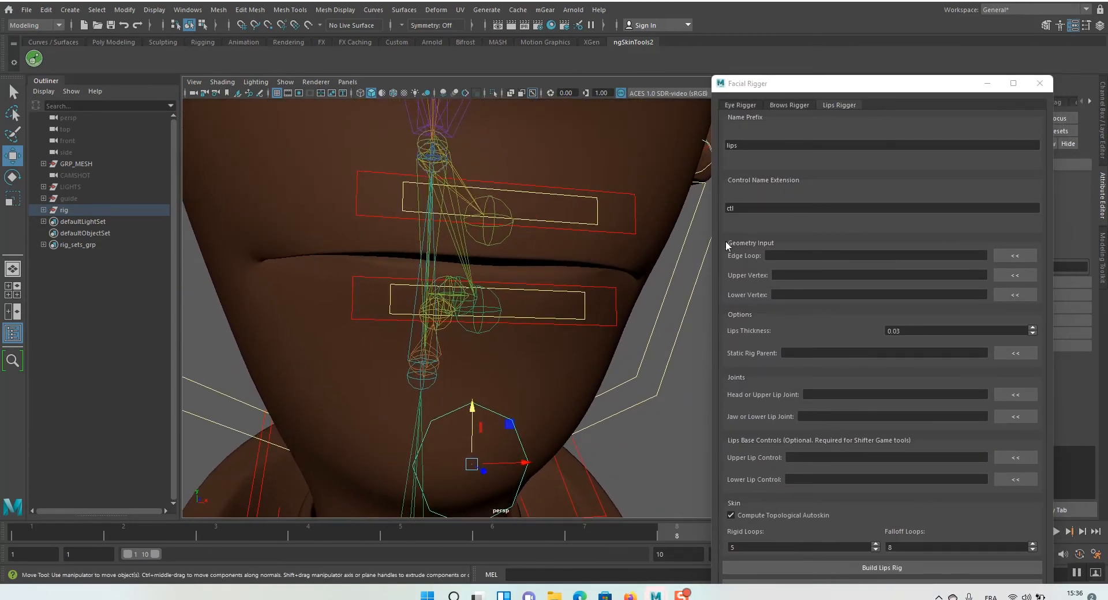
left_click(580, 257)
right_click_drag(570, 245, 565, 219)
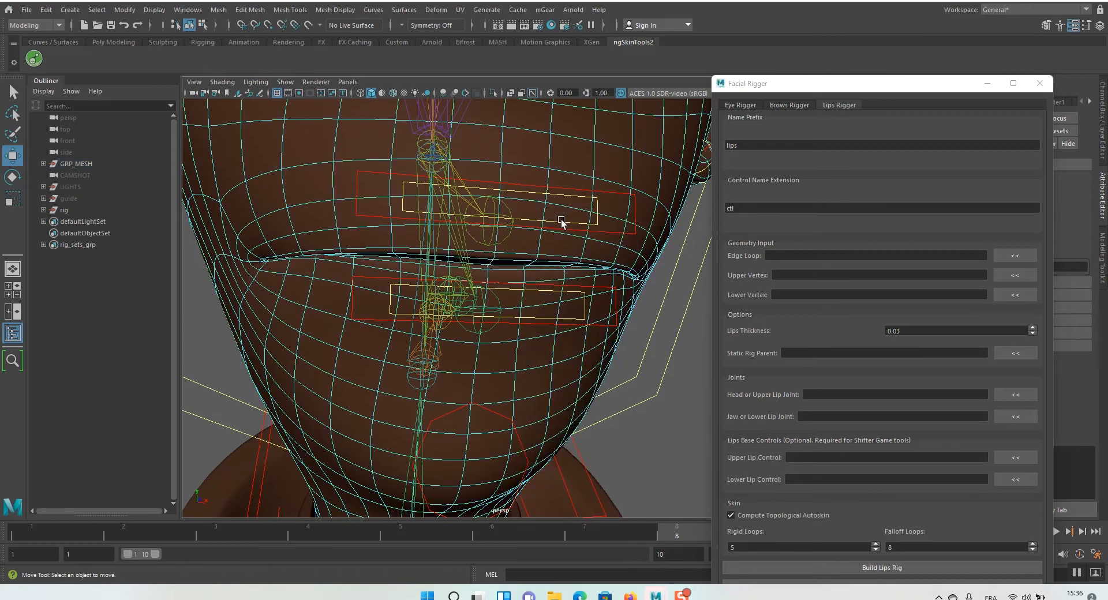
left_click(511, 261)
scroll(505, 251, "up", 4)
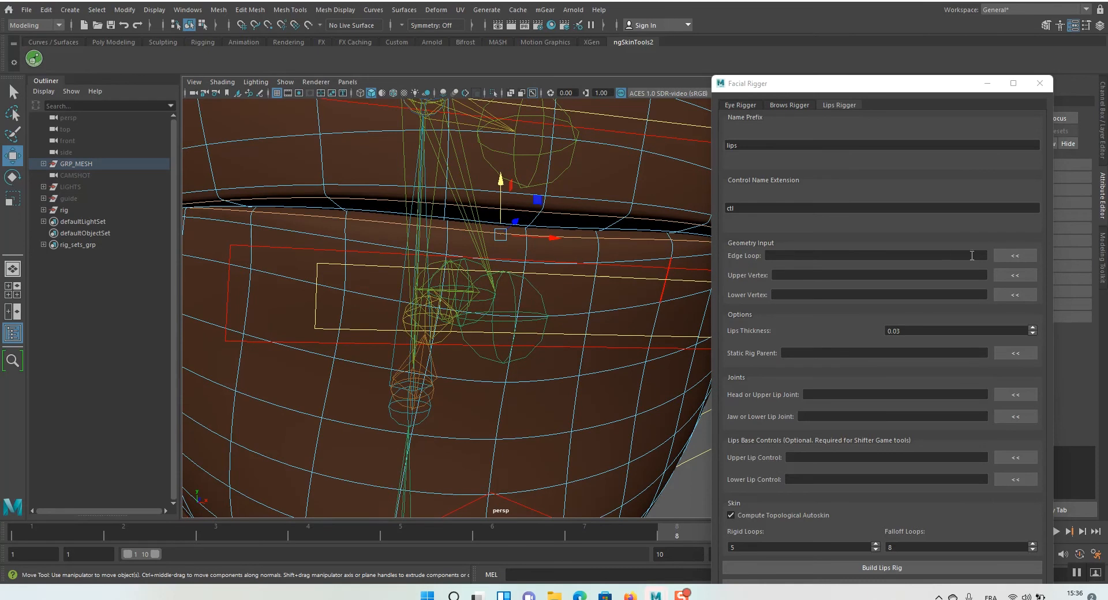
left_click(1008, 254)
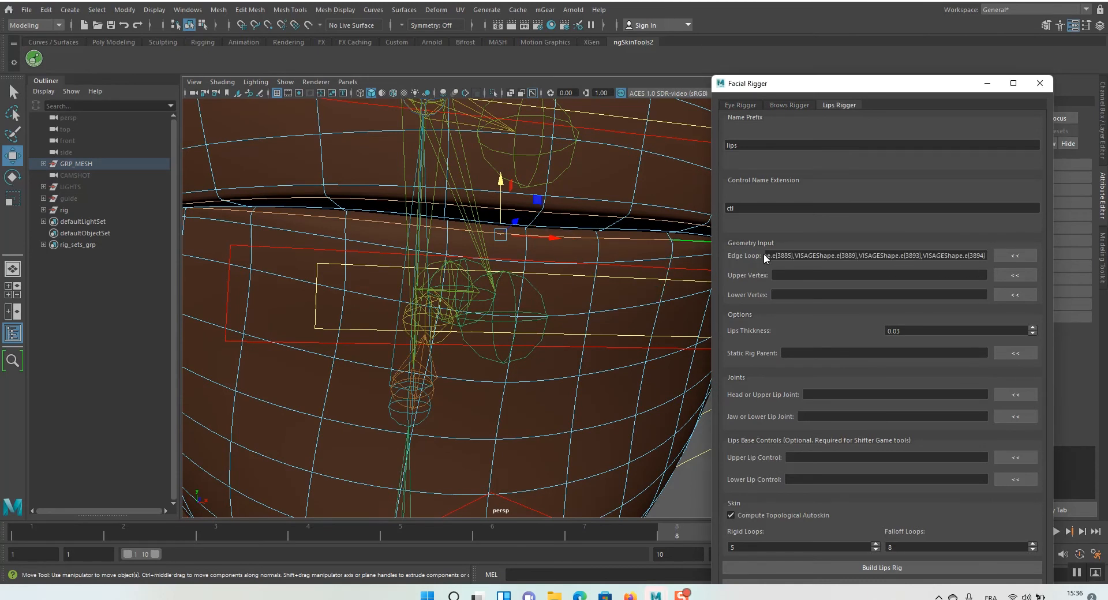
Load the central upper lip vertex vtx[1053] as Upper Vertex and the central lower lip vertex vtx[1054] as Lower Vertex
right_click_drag(569, 206, 543, 215)
left_click(543, 212)
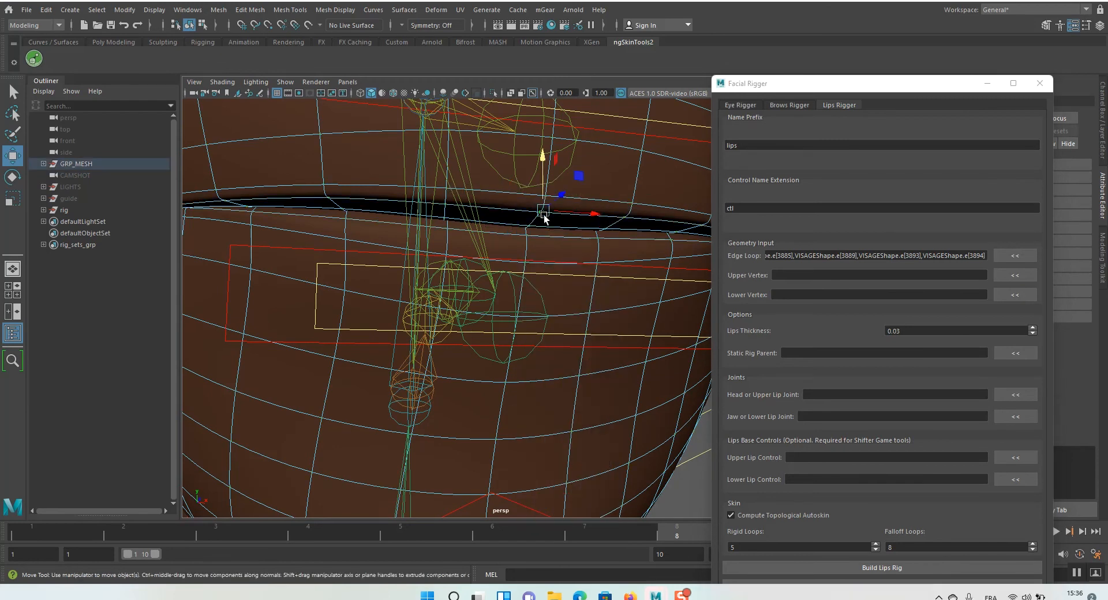
left_click(1015, 276)
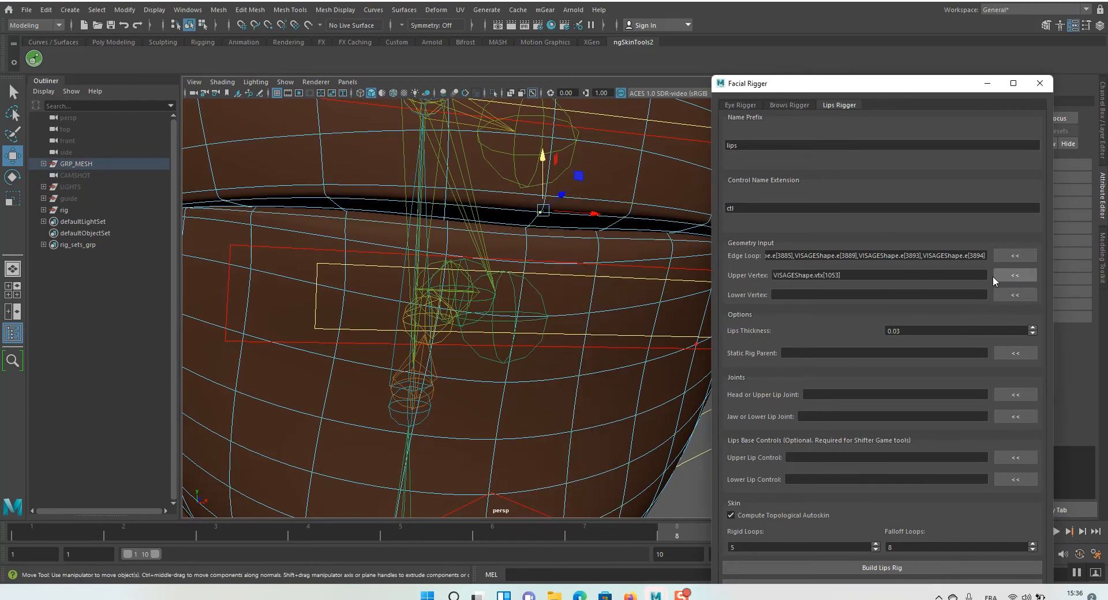
left_click(527, 235)
left_click(1020, 296)
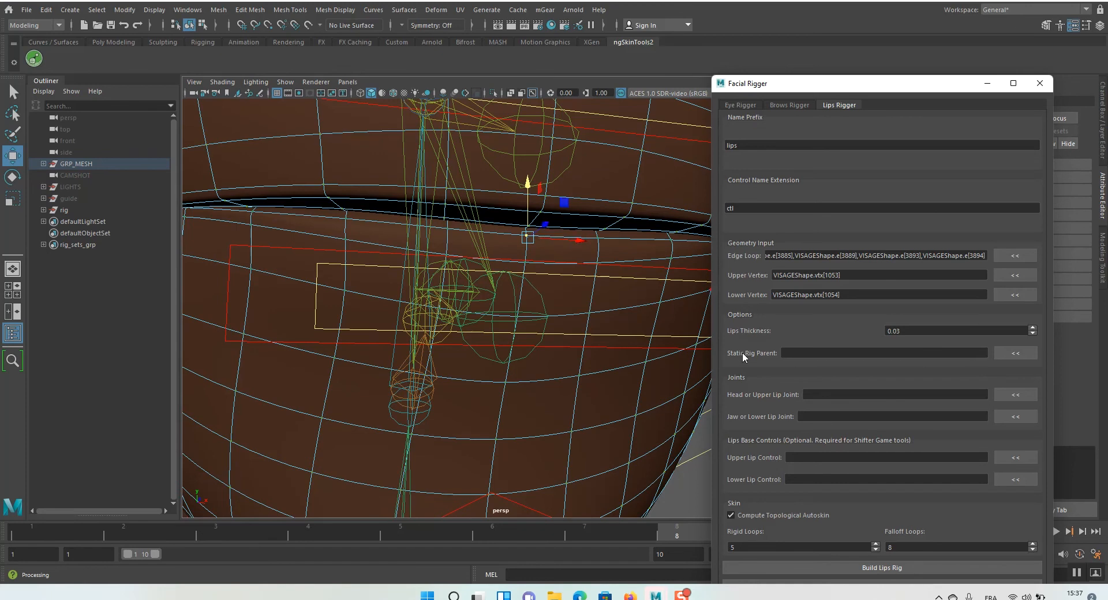
Assign the rig's setup group as the Static Rig Parent for the lips
left_click(41, 210)
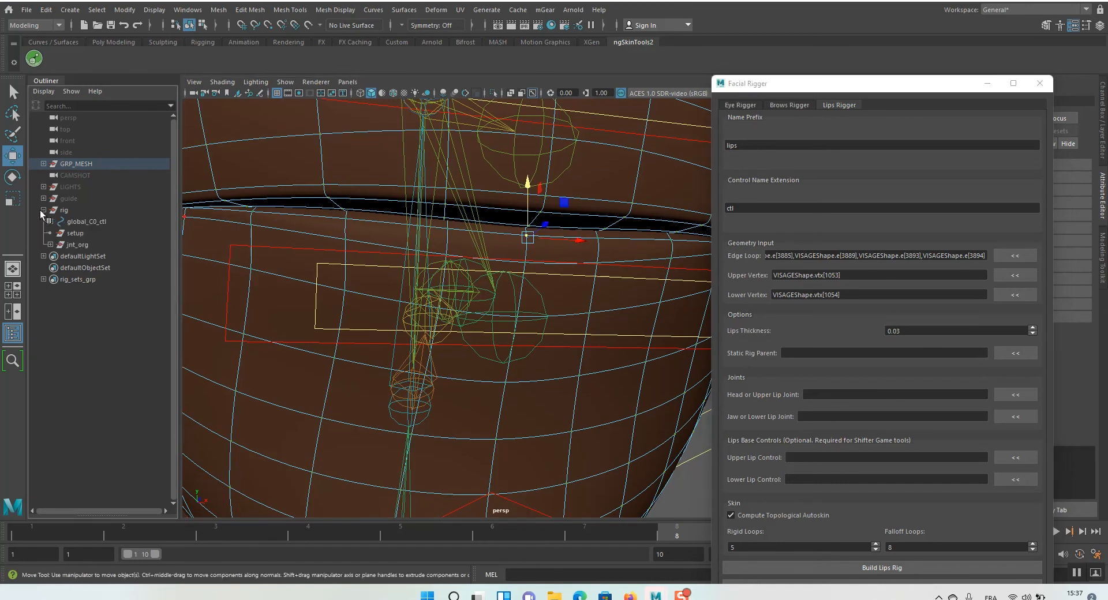
left_click(75, 233)
left_click(1015, 353)
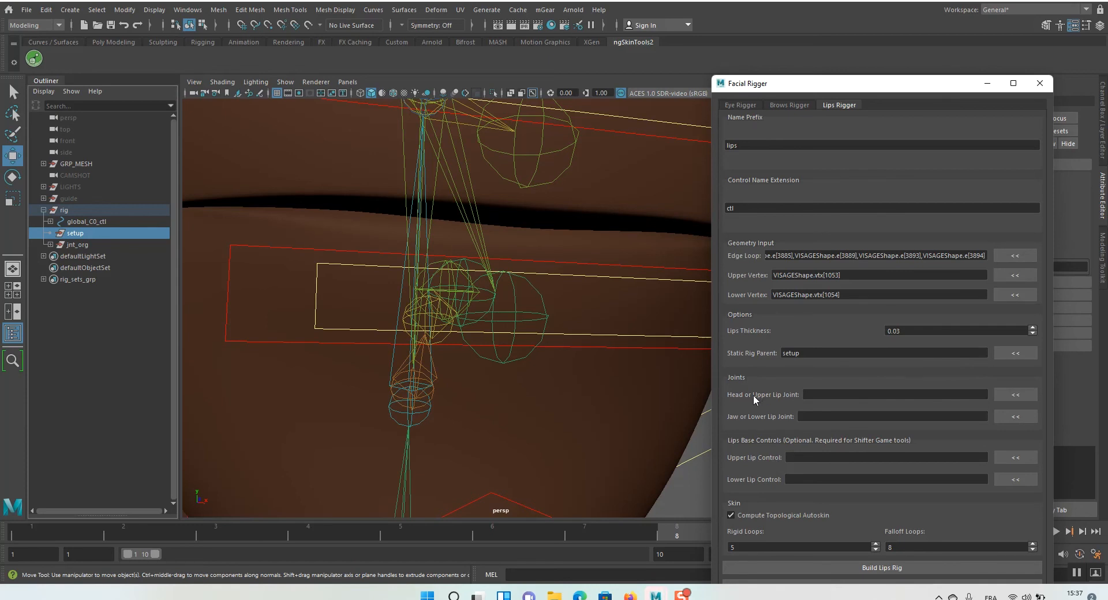
Filter the Outliner by mouth and assign mouth_C0_lipup_jnt as the upper lip joint and mouth_C0_liplow_jnt as the lower lip joint
left_click(83, 106)
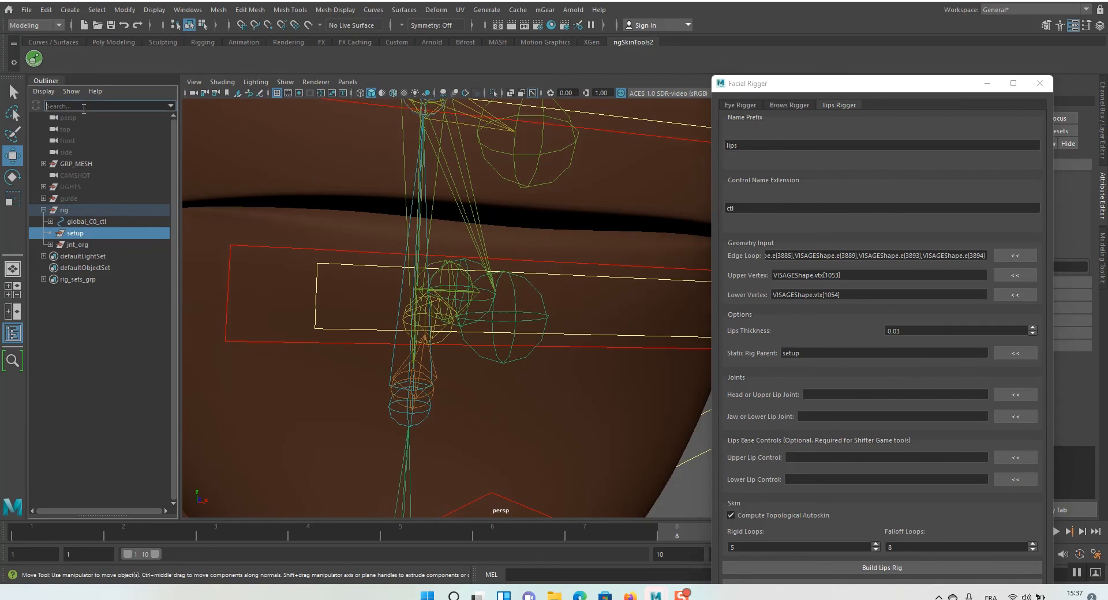
type("mouth")
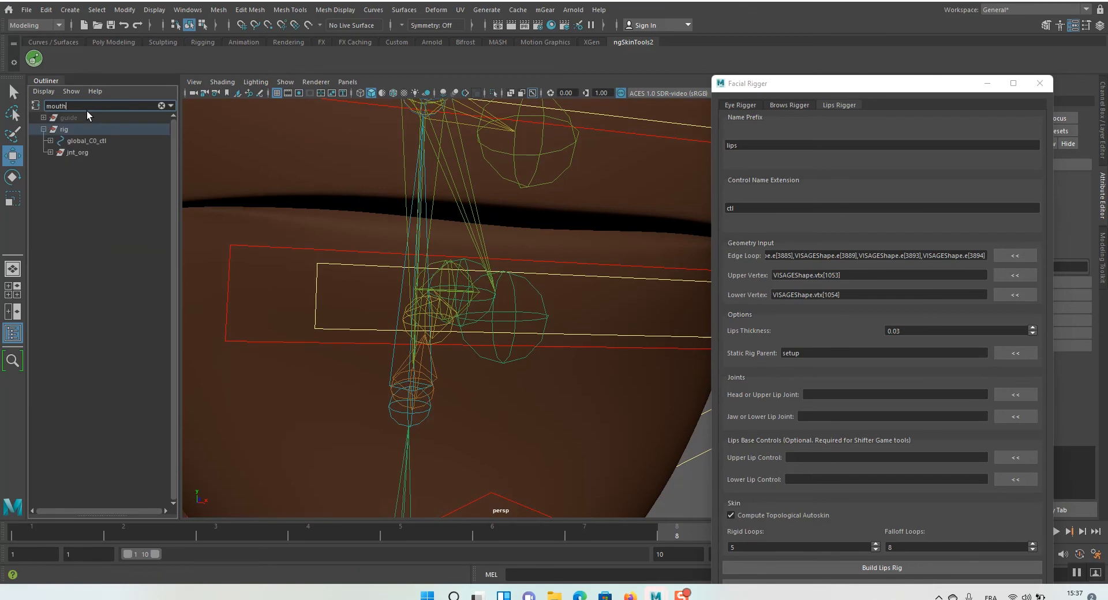
left_click(44, 129)
left_click(44, 130, "shift")
scroll(99, 267, "down", 5)
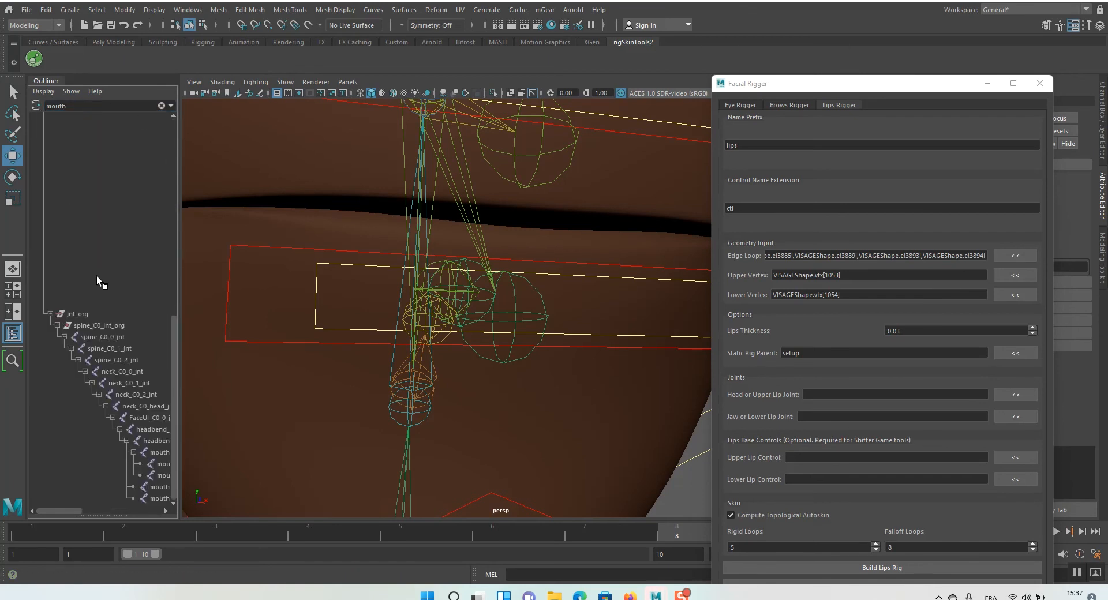
left_click_drag(181, 336, 225, 338)
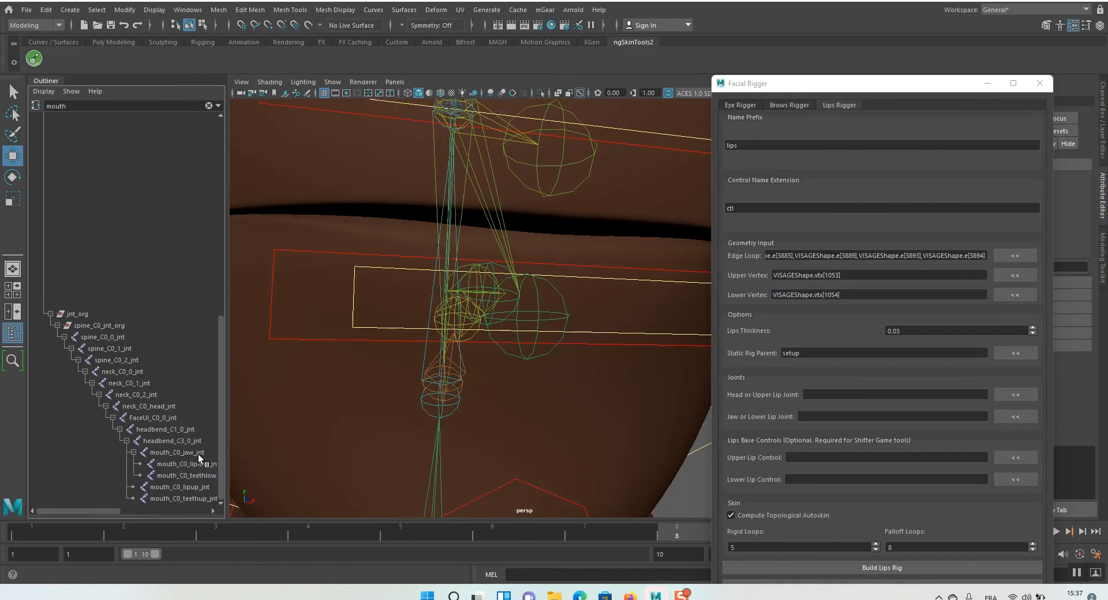
left_click(197, 486)
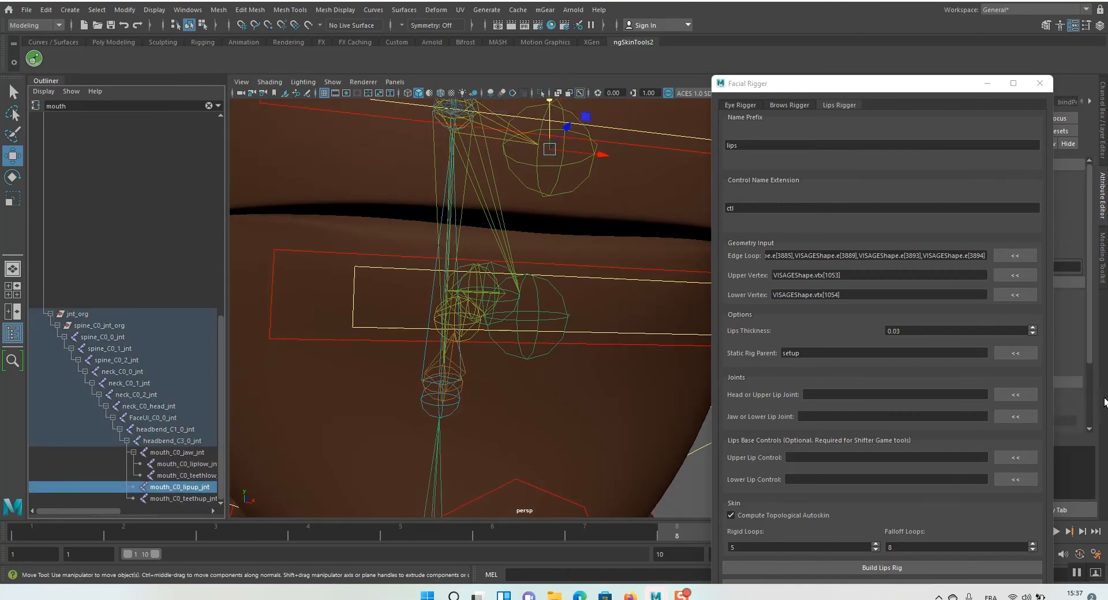
left_click(1030, 393)
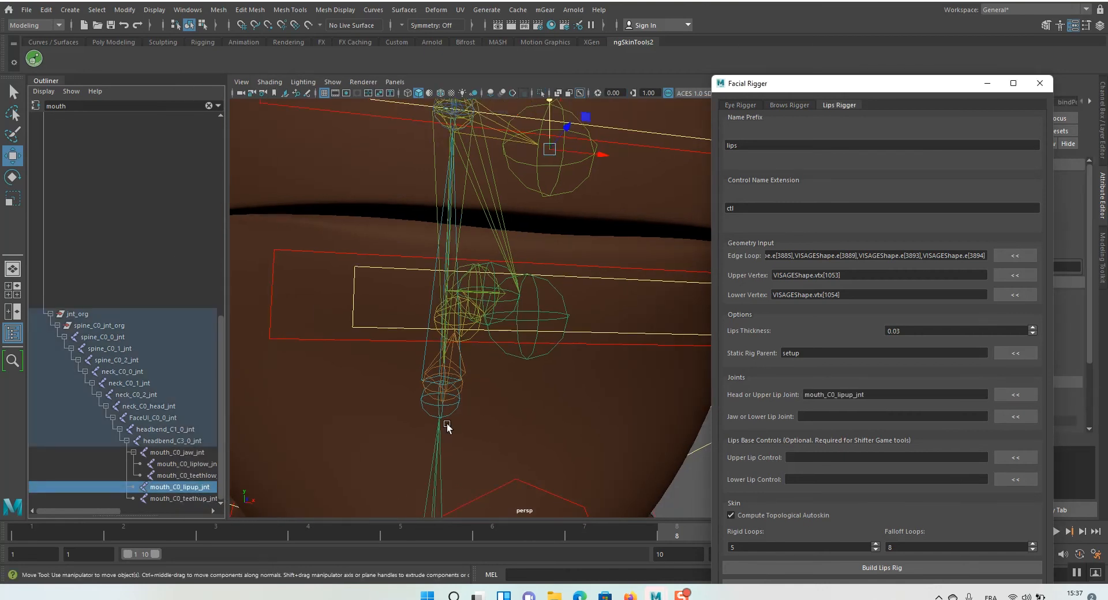
left_click(187, 465)
left_click(1016, 418)
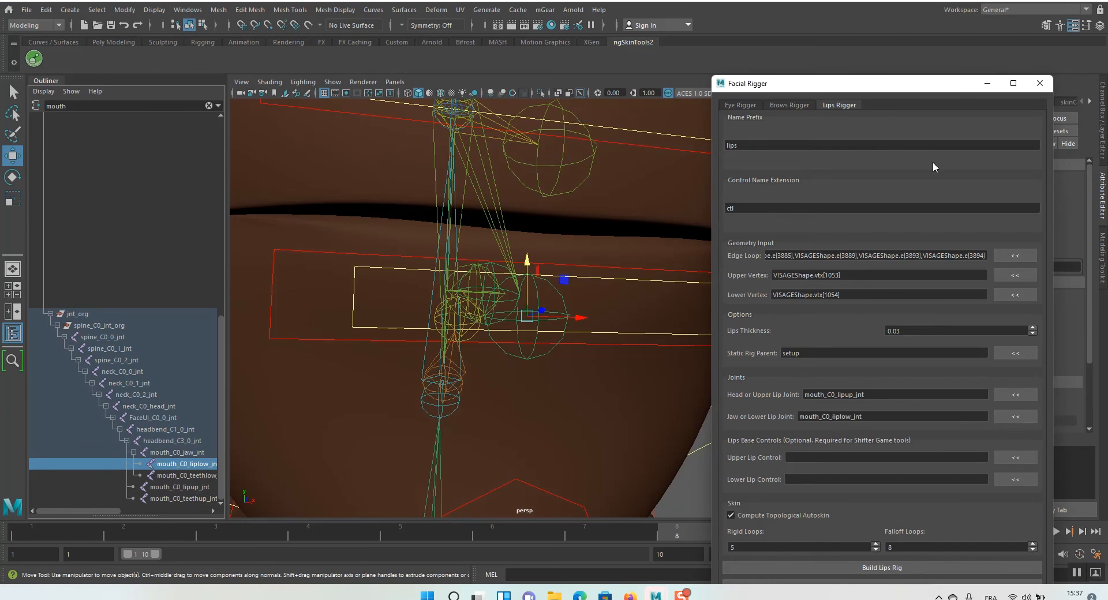
Set the autoskin Falloff Loops to 5 and build the lips rig
left_click_drag(902, 92, 895, 39)
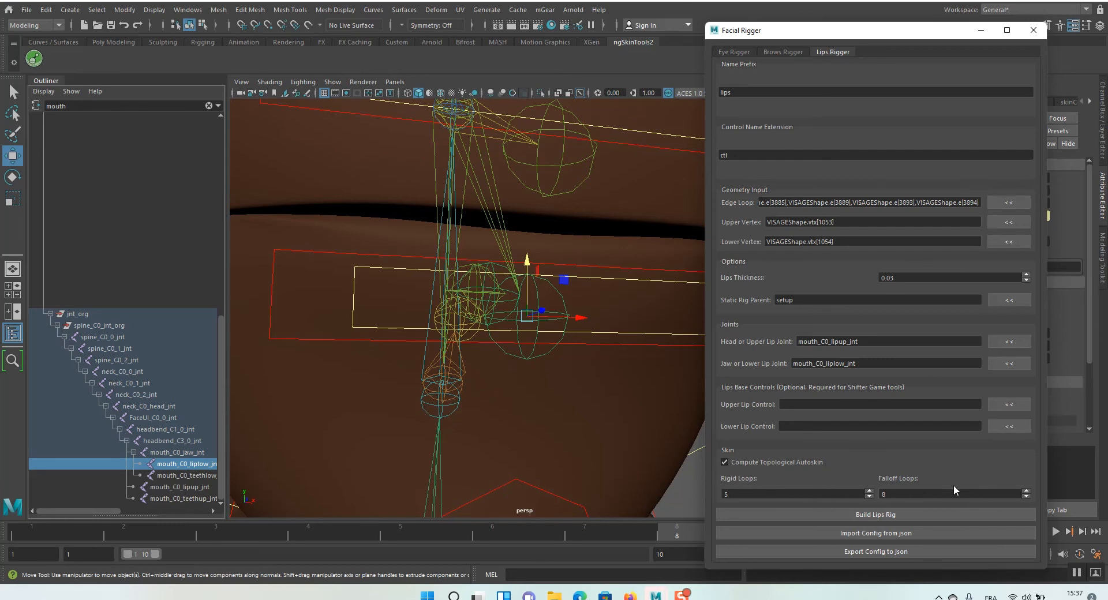
left_click(1027, 497)
left_click(917, 516)
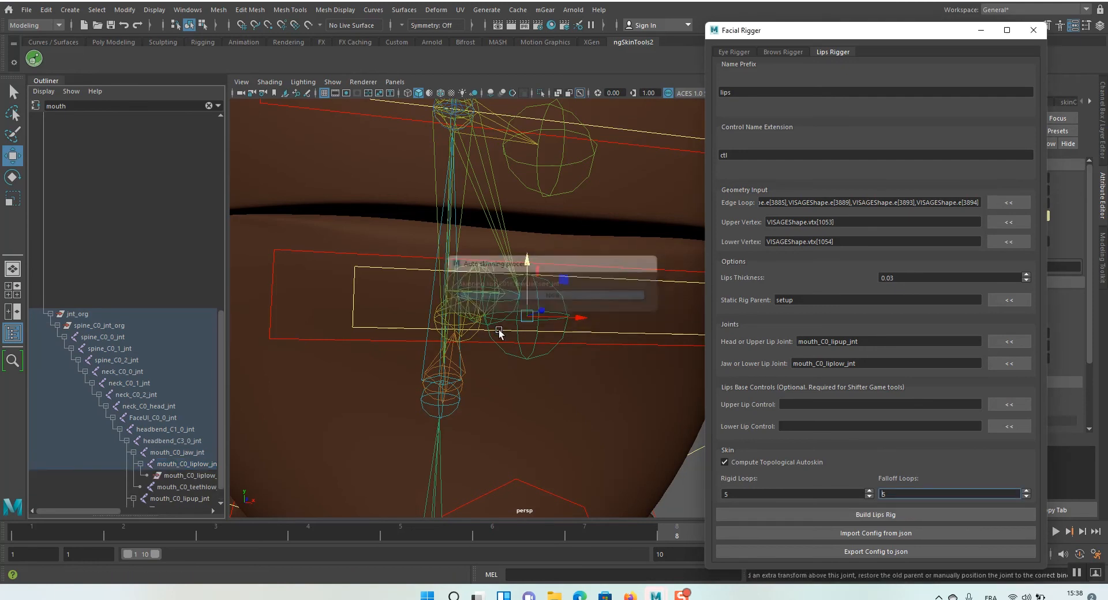
Raise the new lip corner control on the character's right side to test the mouth deformation up close
scroll(499, 330, "down", 5)
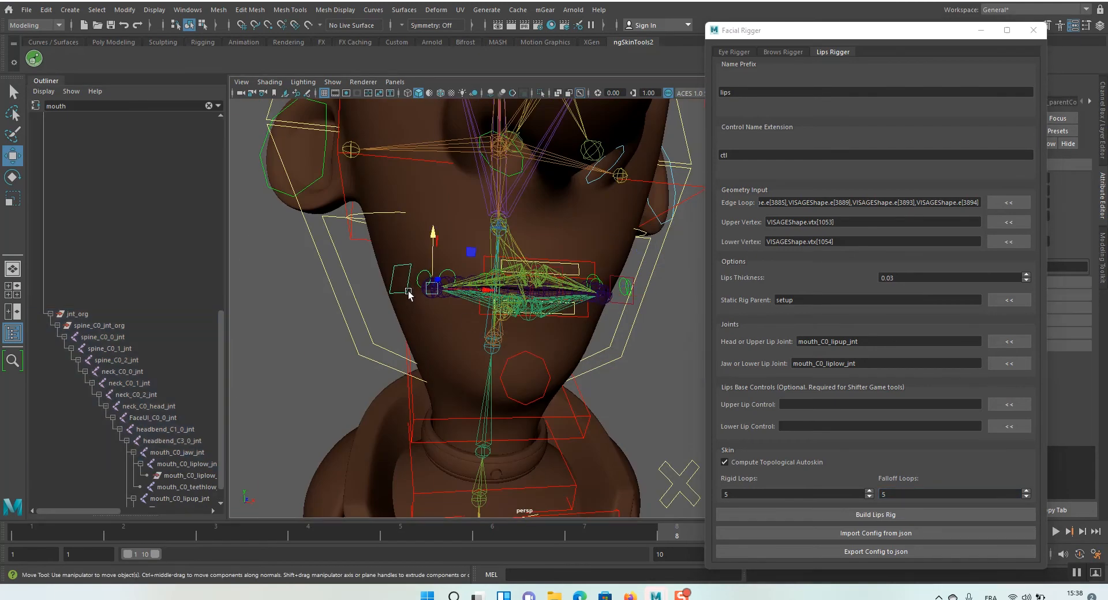
left_click_drag(436, 237, 441, 214)
scroll(490, 286, "up", 5)
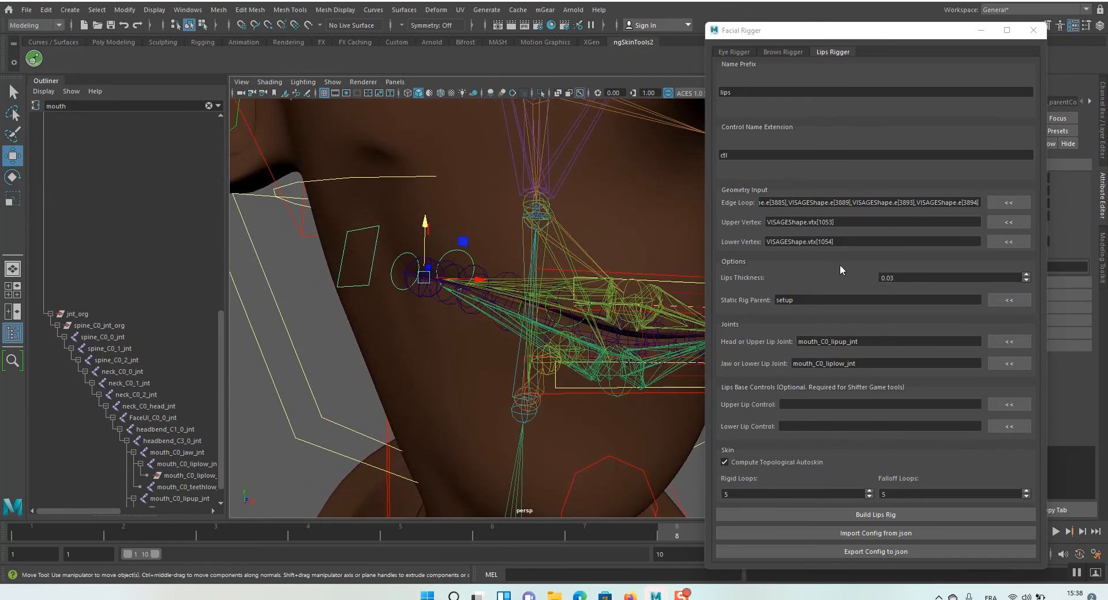
Close the Facial Rigger window and undo the test move of the right lip corner control
left_click(1033, 30)
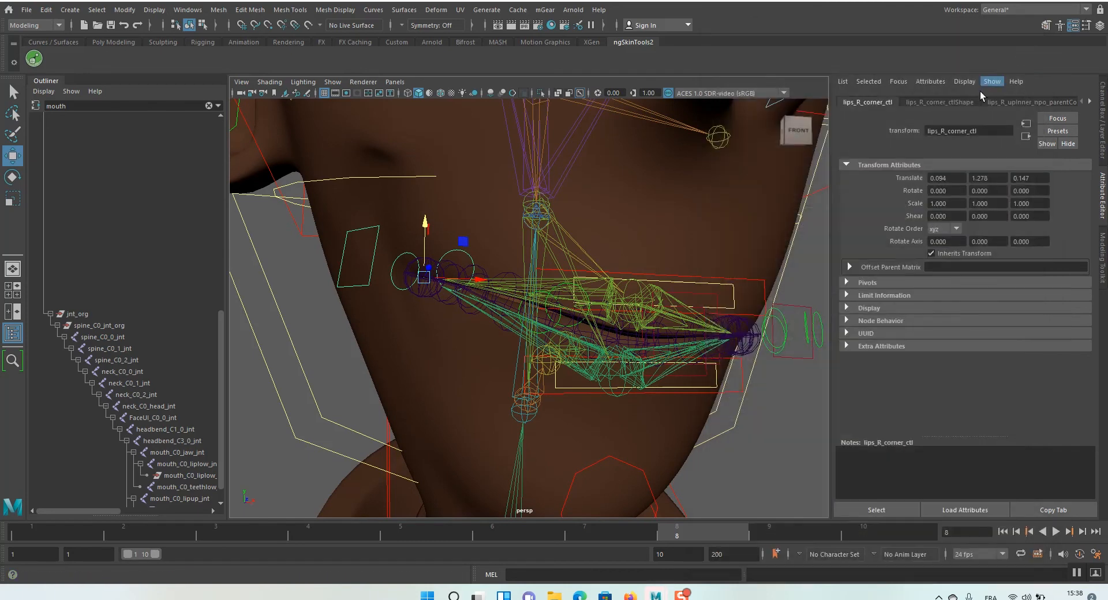
mouse_move(760, 241)
left_mouse_down("alt")
mouse_move(720, 241)
mouse_move(772, 245)
left_mouse_up("alt")
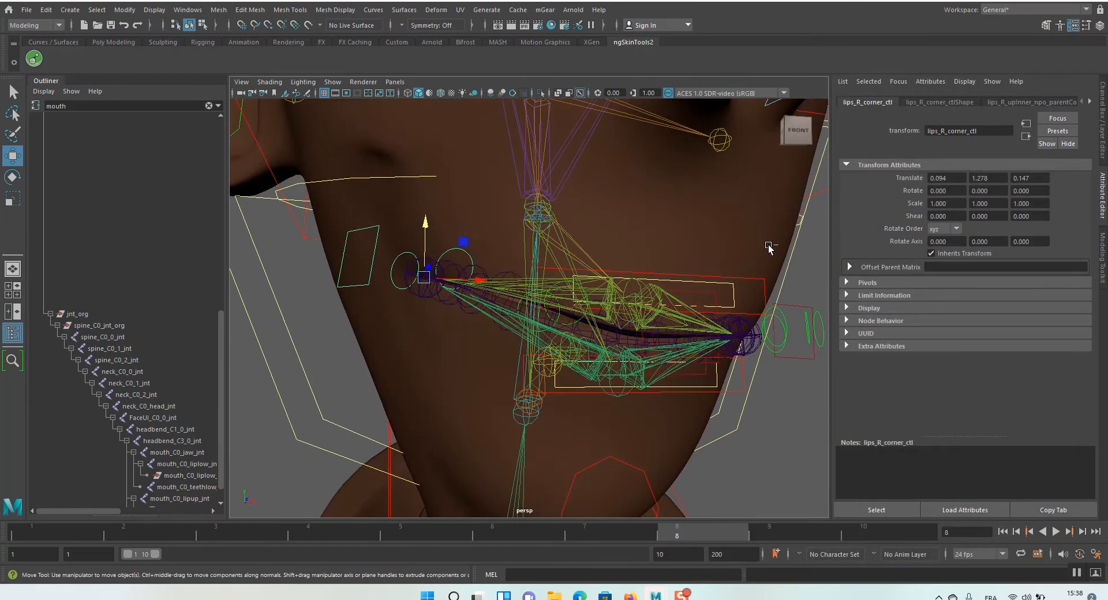
key("ctrl+z")
Hide the joints in the viewport so that only the mesh and the controls are displayed
left_click(333, 82)
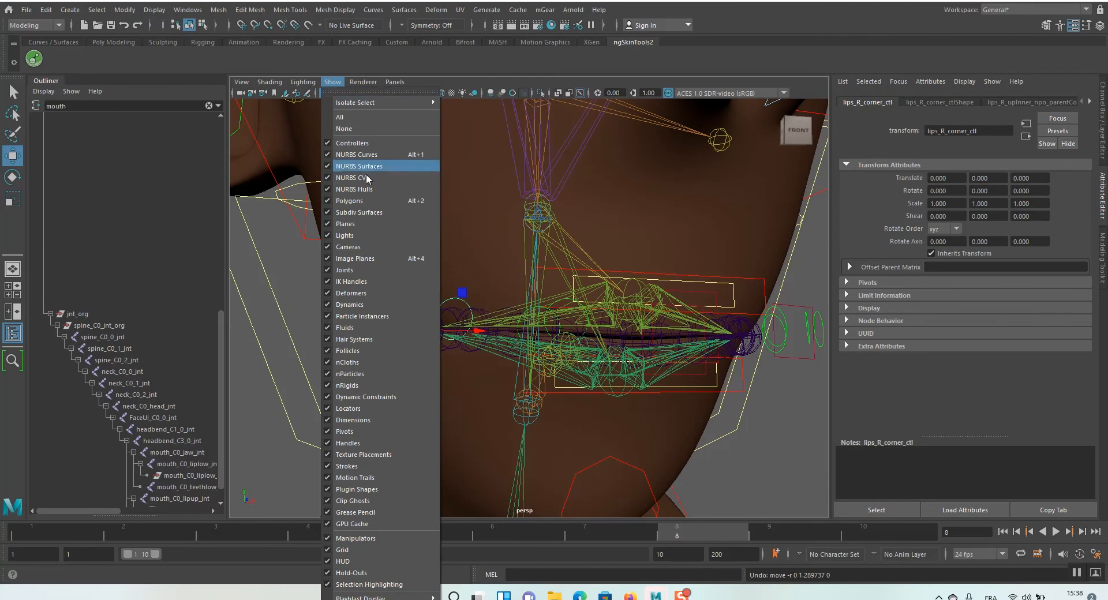
left_click(345, 271)
scroll(688, 306, "up", 3)
scroll(794, 273, "down", 6)
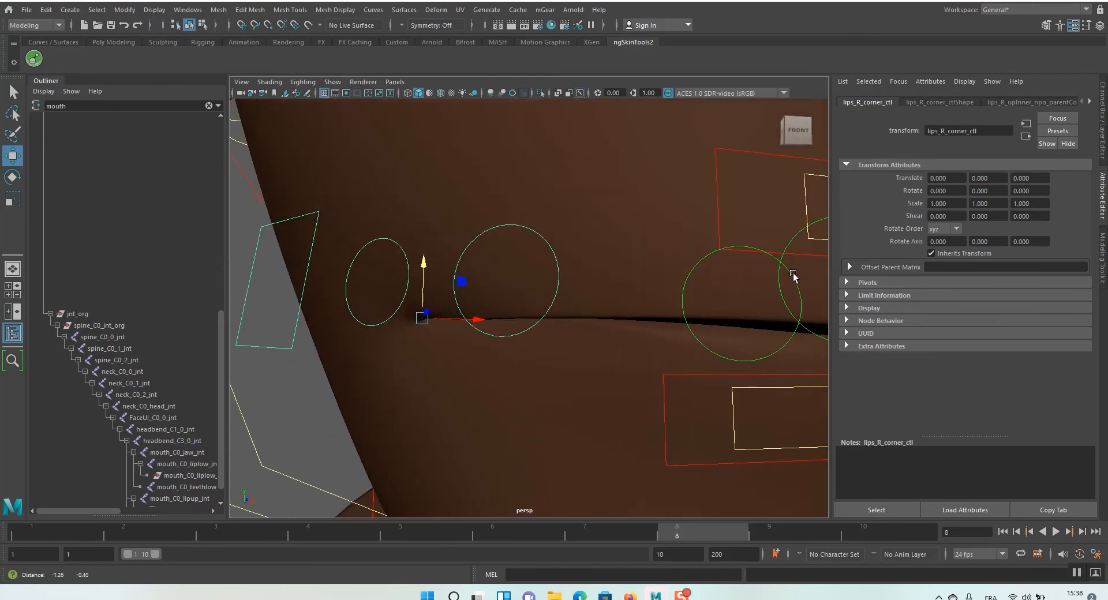
scroll(472, 259, "down", 1)
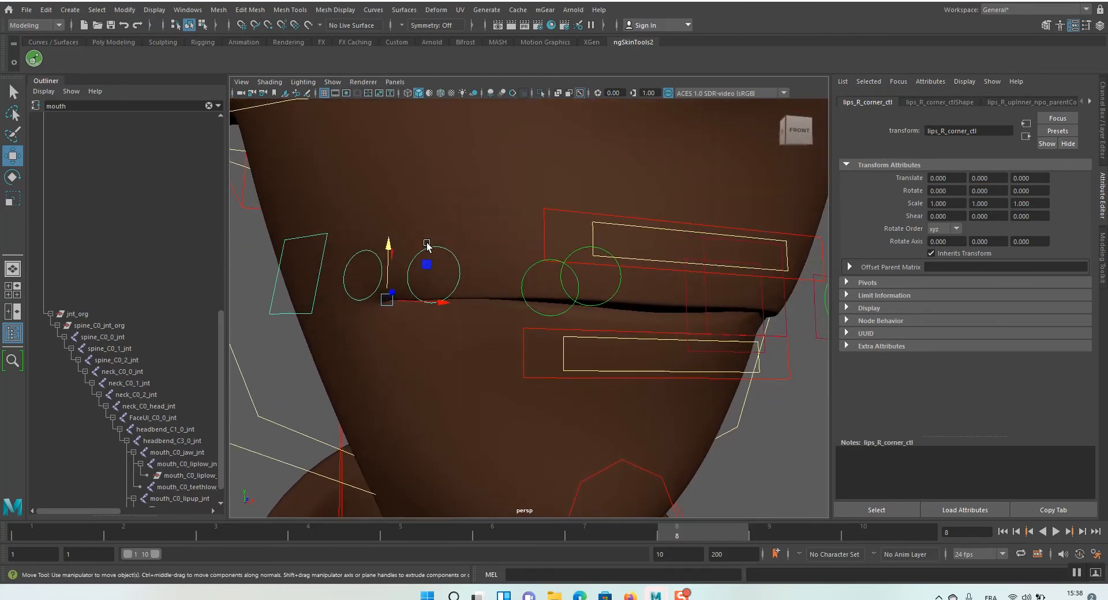
Test the upper lip controls on both sides of the mouth one at a time, undoing each move
left_click(483, 254)
left_click_drag(482, 254, 484, 173)
key("ctrl+z")
left_click(619, 279)
left_click_drag(580, 251, 594, 206)
key("ctrl+z")
left_click_drag(605, 167, 667, 267, "alt")
left_click(657, 289)
key("ctrl+z")
left_click_drag(540, 325, 433, 341, "alt")
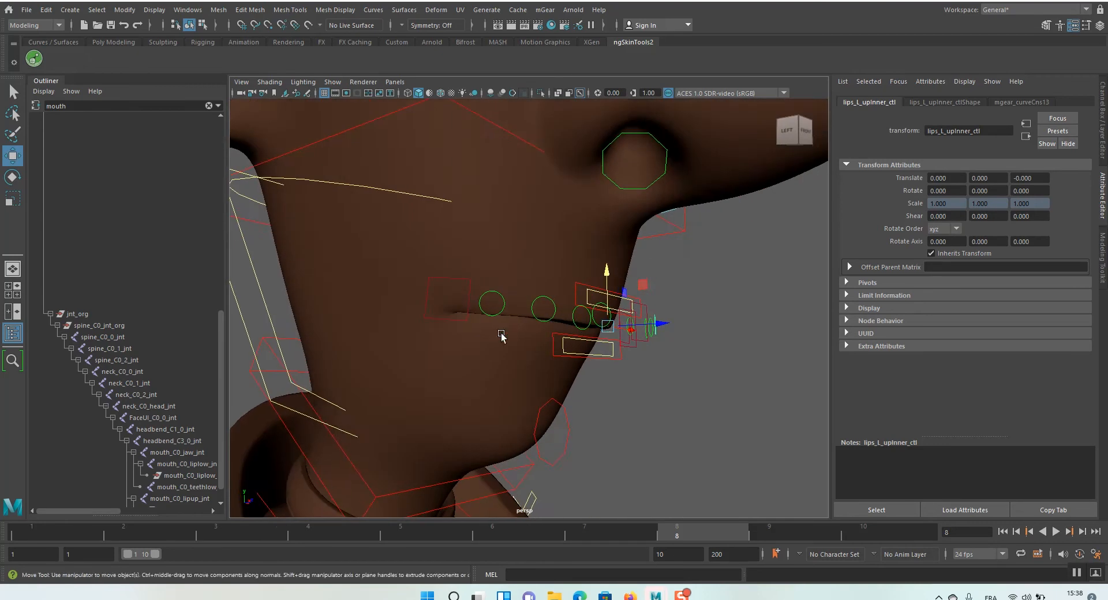
Lower the jaw control to about -1.5 in Translate Y to test how the lips follow the opening mouth
scroll(430, 339, "up", 4)
middle_click_drag(431, 339, 432, 298, "alt")
left_click_drag(432, 298, 374, 296, "alt")
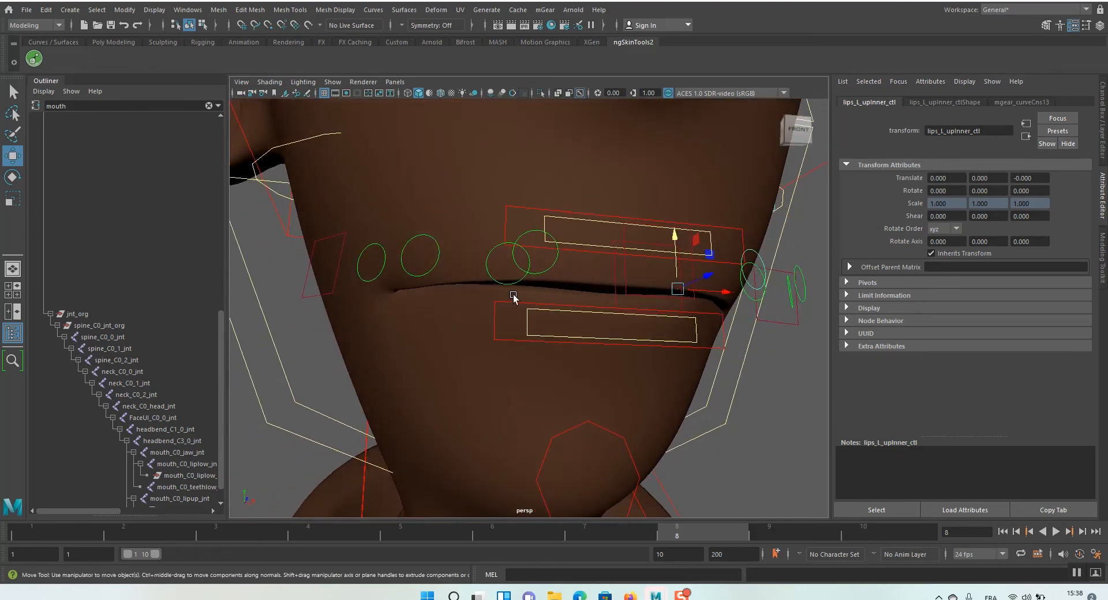
left_click(603, 430)
middle_click_drag(603, 430, 606, 355, "alt")
left_click_drag(606, 355, 607, 414)
mouse_move(603, 254)
left_mouse_down("alt")
mouse_move(558, 251)
mouse_move(569, 265)
mouse_move(574, 252)
mouse_move(620, 254)
left_mouse_up("alt")
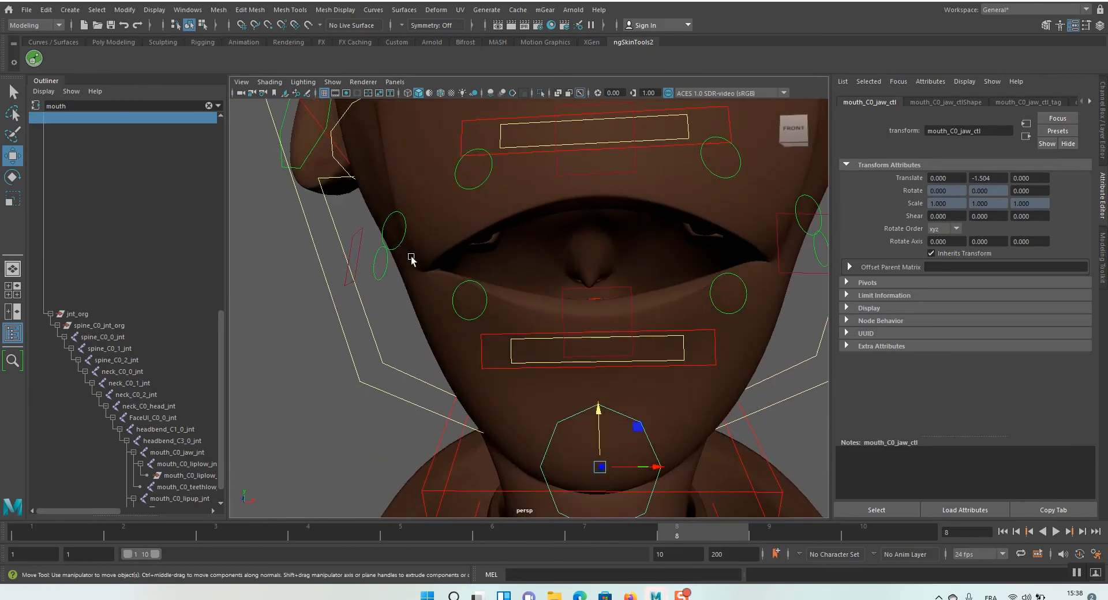
left_click_drag(492, 237, 549, 249, "alt")
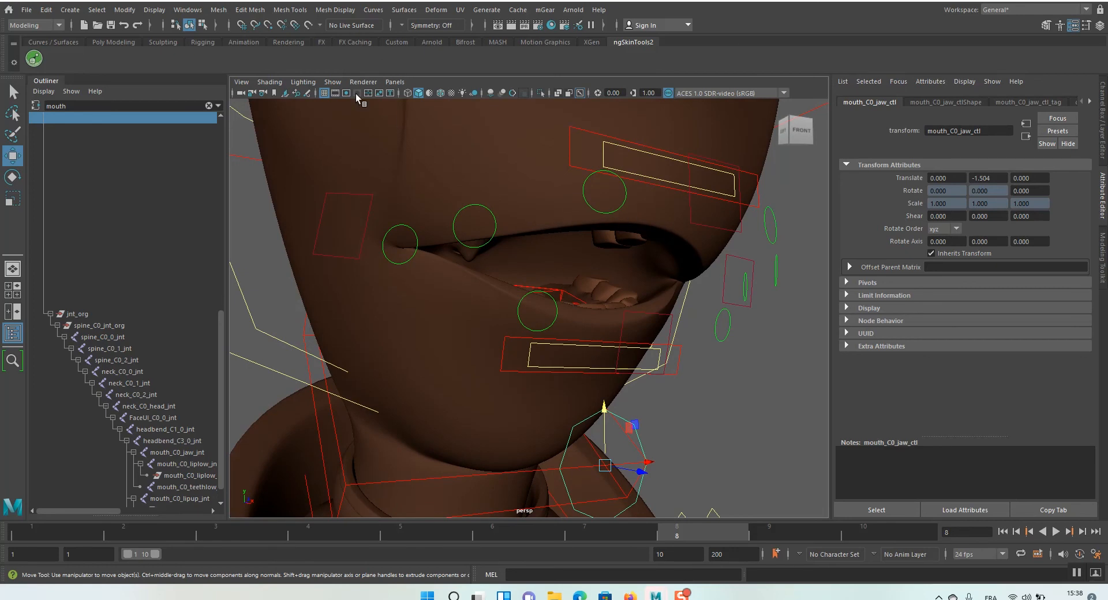
Show the joints in the viewport again and hide the Outliner
left_click(333, 82)
left_click(362, 269)
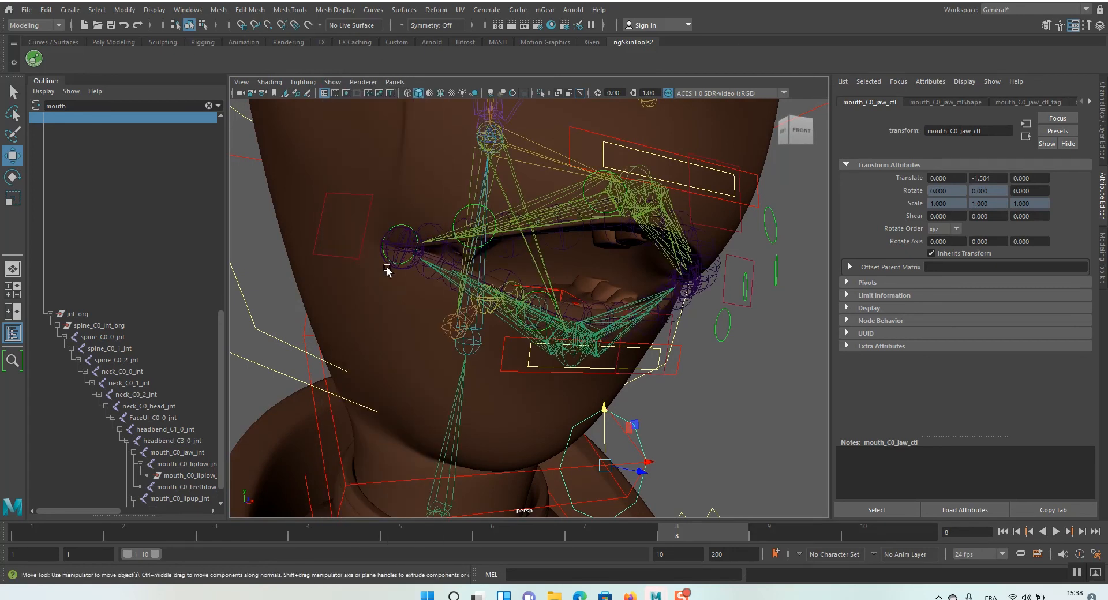
left_click_drag(530, 255, 488, 237, "alt")
scroll(491, 237, "up", 4)
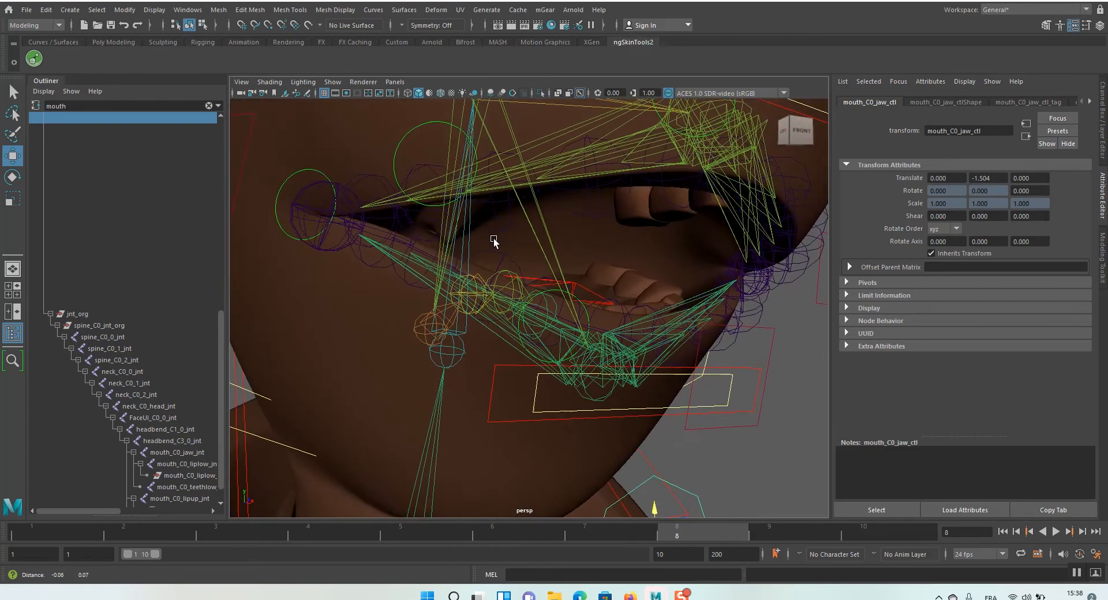
left_click(12, 333)
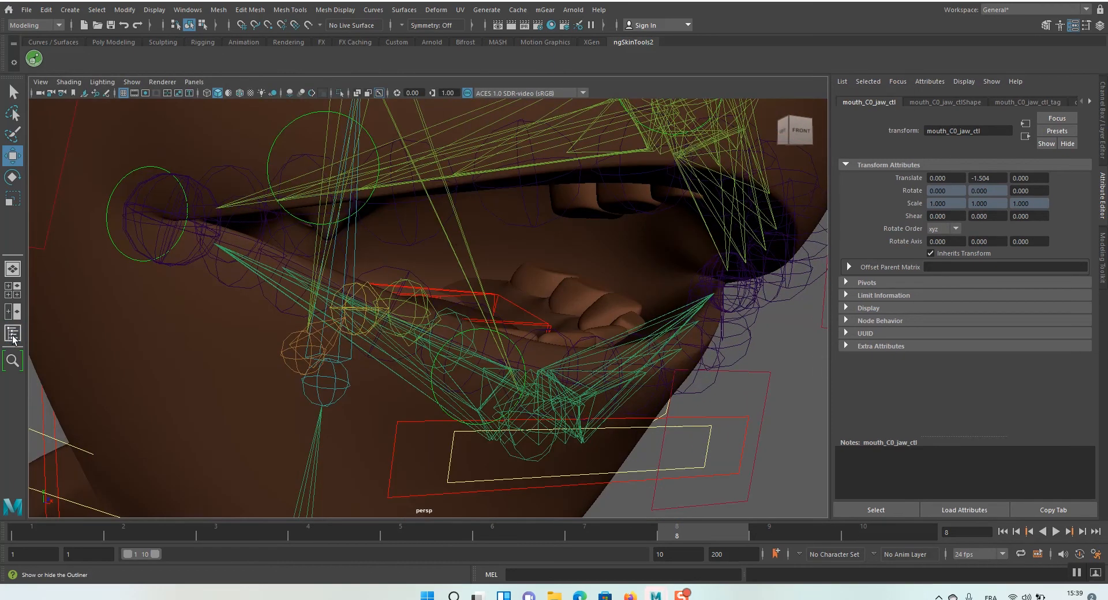
Select the lips_C004_upLipRope_jnt and lips_C003_upLipRope_jnt joints and examine the lip joint layout around the open mouth
right_click_drag(556, 191, 482, 245, "alt")
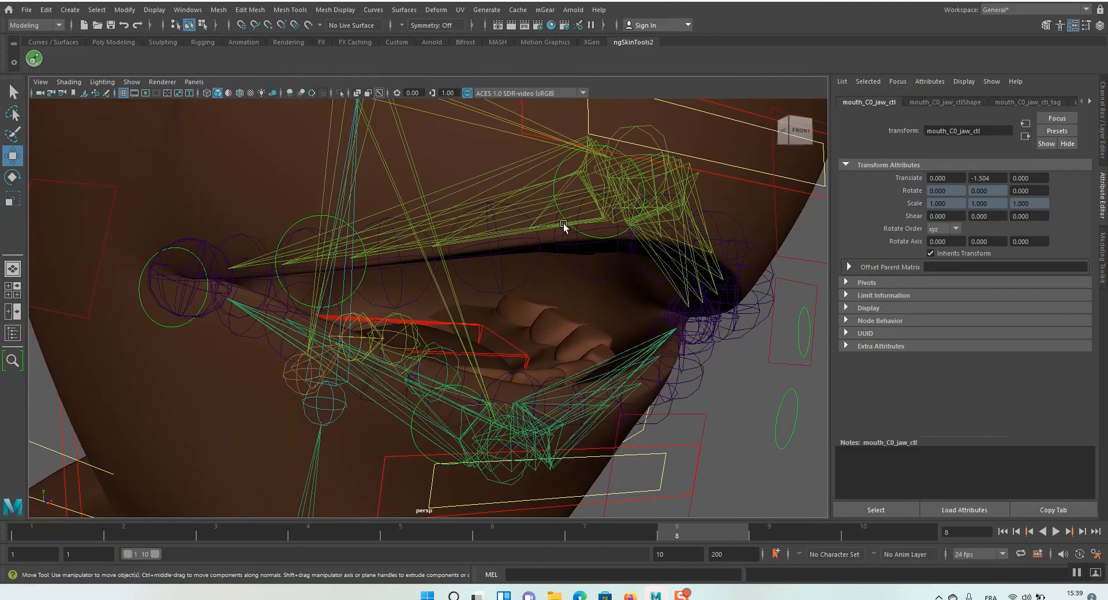
left_click_drag(558, 217, 402, 223, "alt")
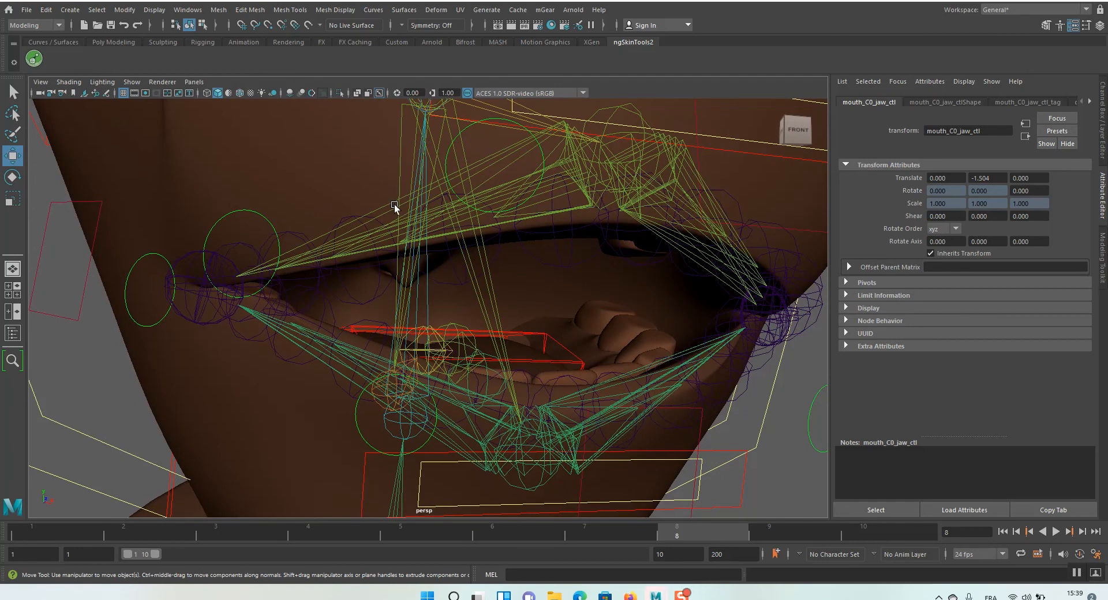
left_click(500, 233)
left_click_drag(394, 258, 472, 261, "alt")
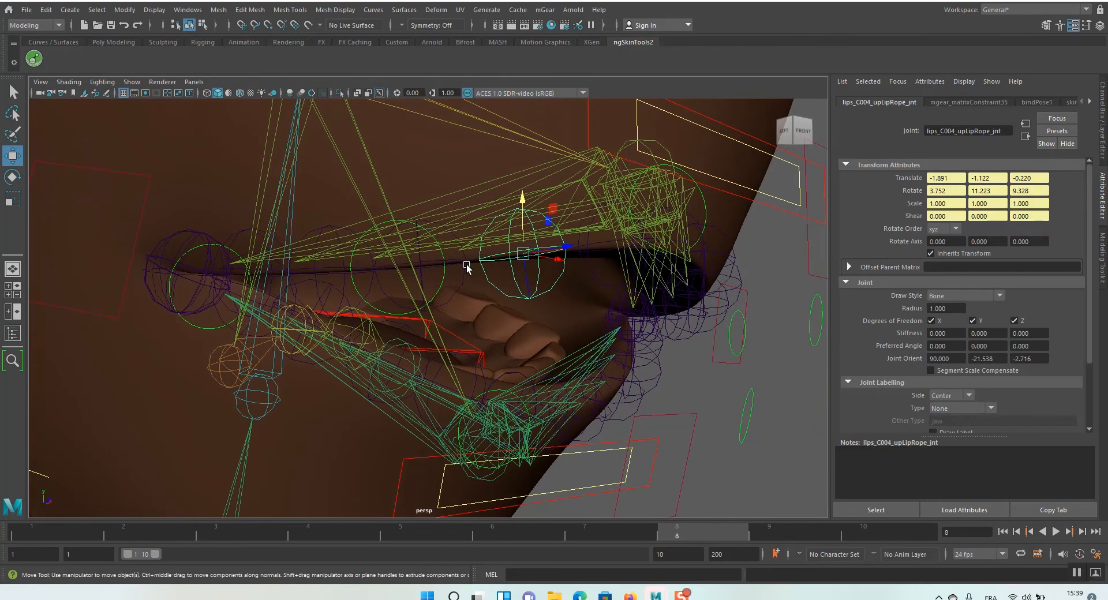
left_click(464, 270)
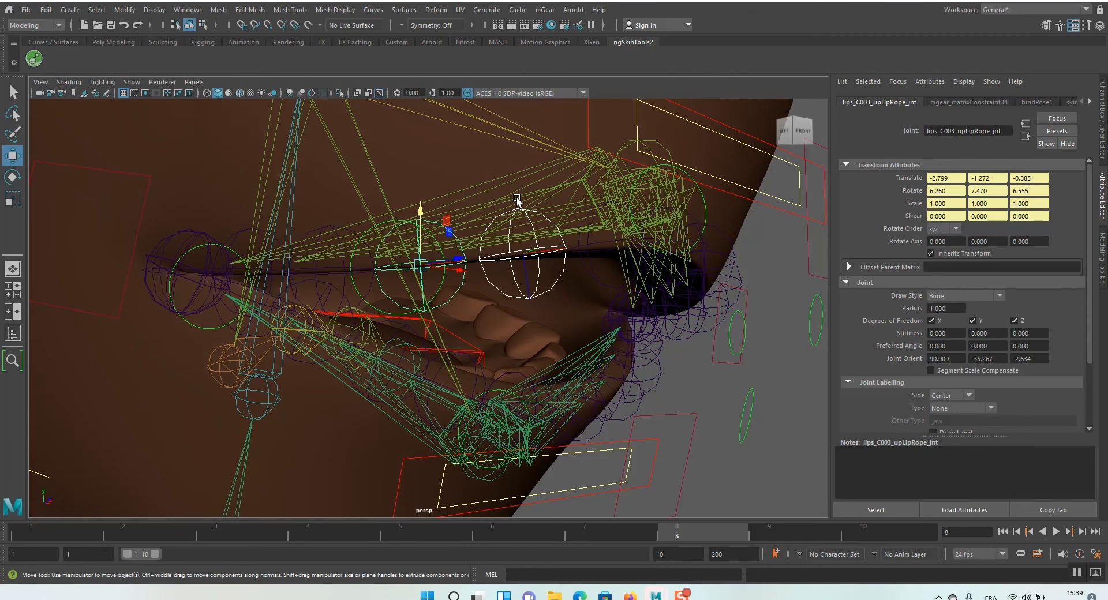
mouse_move(517, 197)
left_mouse_down("alt")
mouse_move(488, 207)
mouse_move(527, 195)
left_mouse_up("alt")
right_click_drag(527, 195, 615, 254, "alt")
left_click_drag(616, 253, 551, 253, "alt")
left_click_drag(543, 254, 556, 258, "alt")
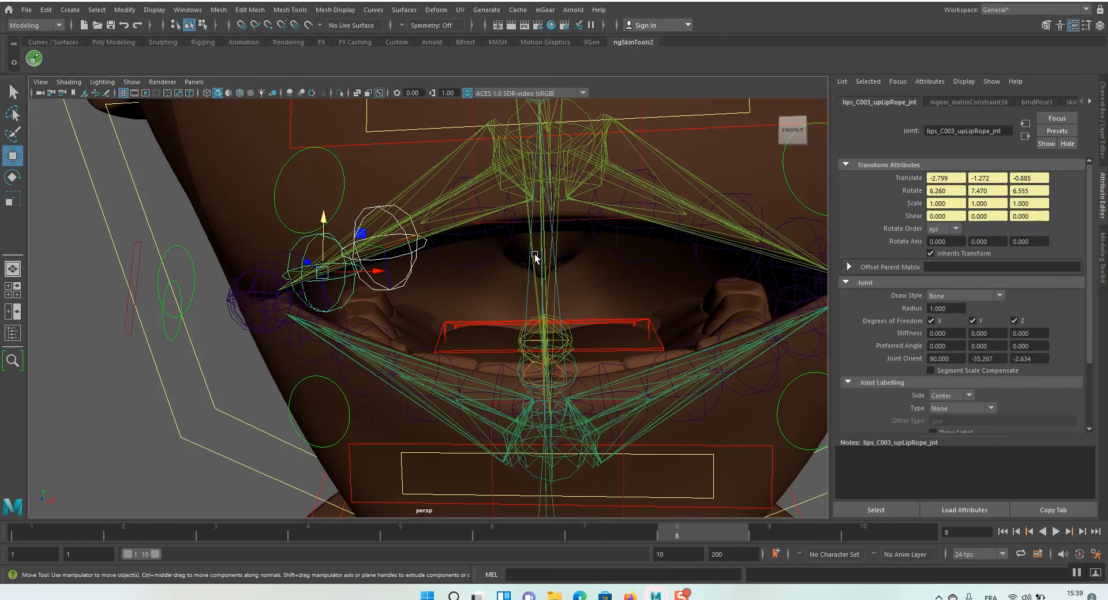
left_click_drag(677, 297, 650, 263, "alt")
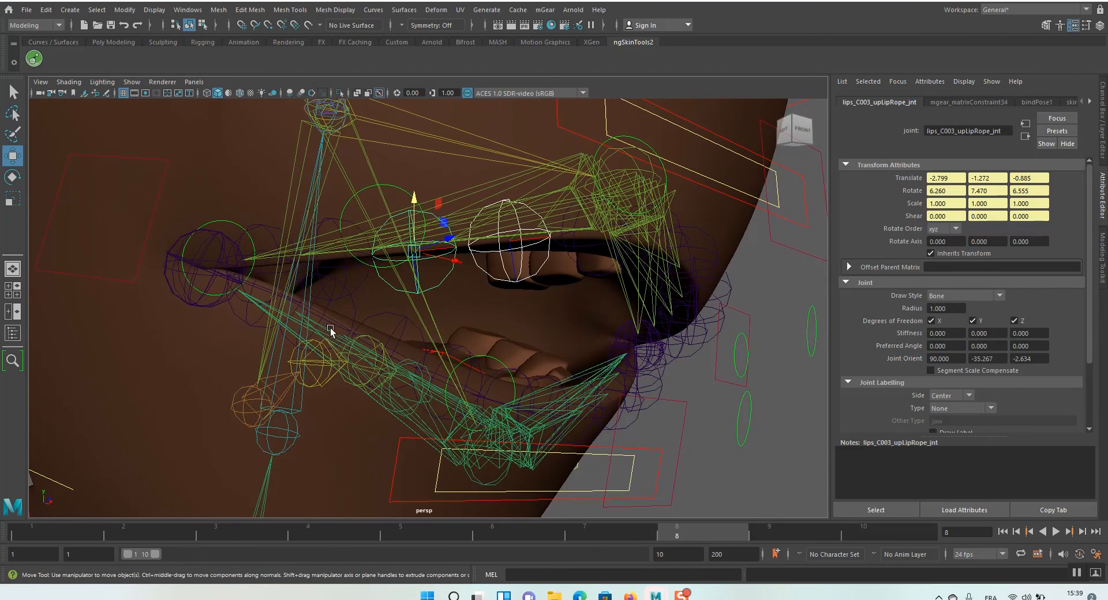
scroll(478, 322, "down", 5)
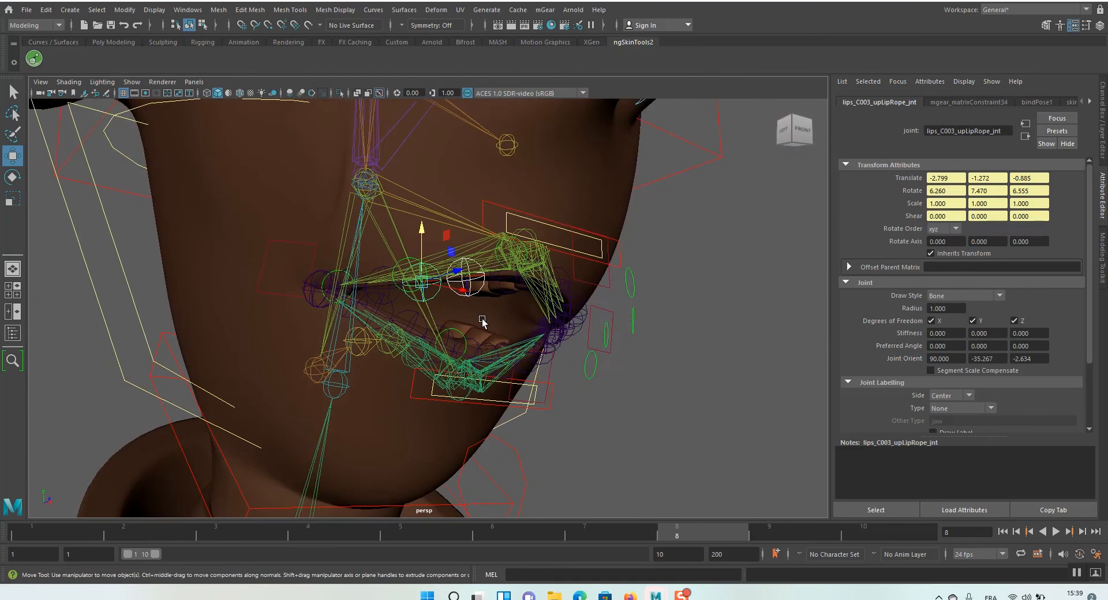
right_click_drag(487, 314, 571, 319, "alt")
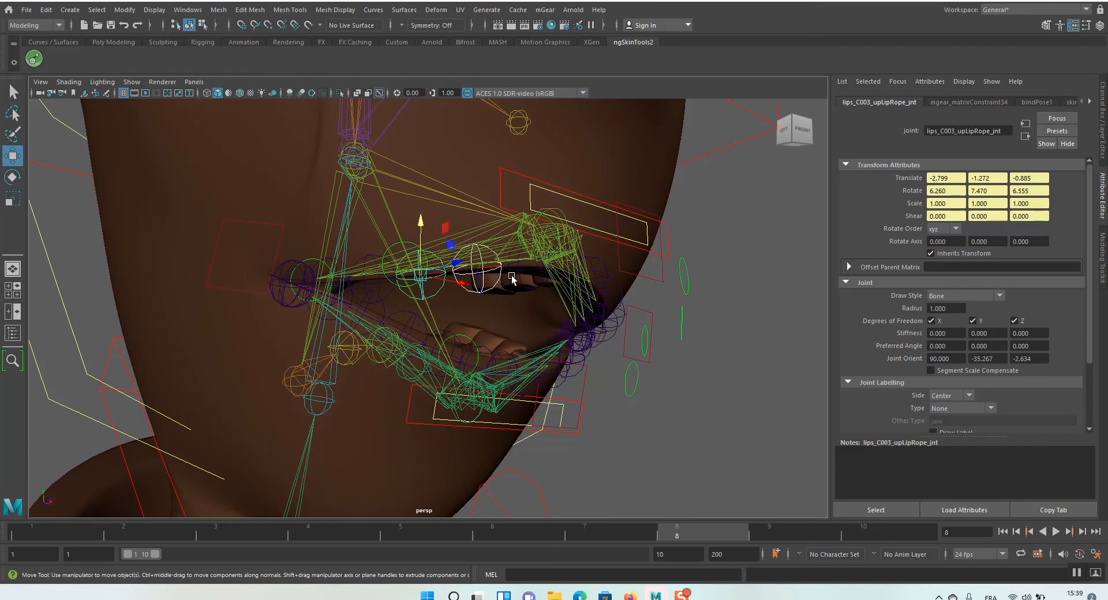
Undo the joint selections and the jaw control's test move to close the mouth
key("ctrl+z")
key("ctrl+z")
left_click_drag(529, 296, 644, 314, "alt")
key("ctrl+z")
Turn off the display of joints in the viewport with the mouth closed
left_click(132, 82)
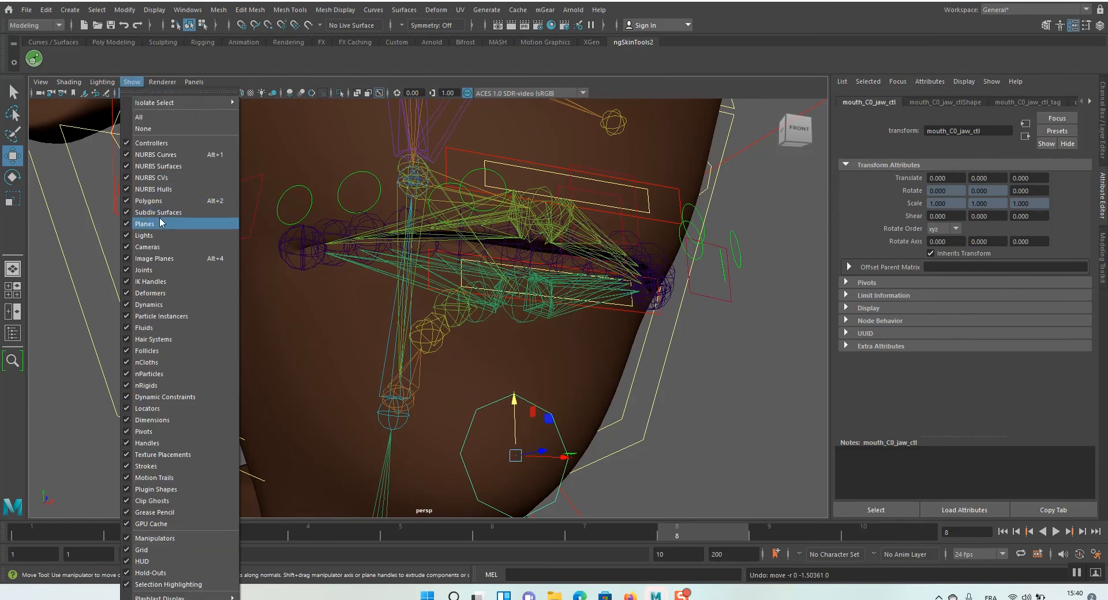
left_click(157, 267)
scroll(536, 242, "down", 2)
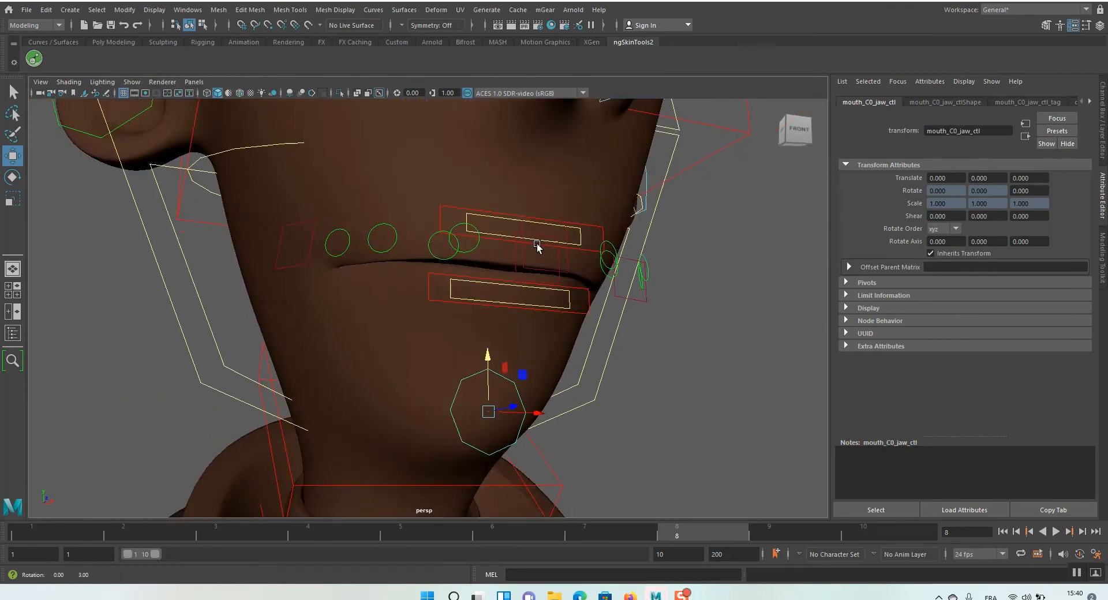
scroll(525, 247, "down", 2)
Inspect the lip controls from both sides and select the outer upper lip control on the character's right side
mouse_move(520, 247)
left_mouse_down("alt")
mouse_move(570, 257)
mouse_move(534, 256)
left_mouse_up("alt")
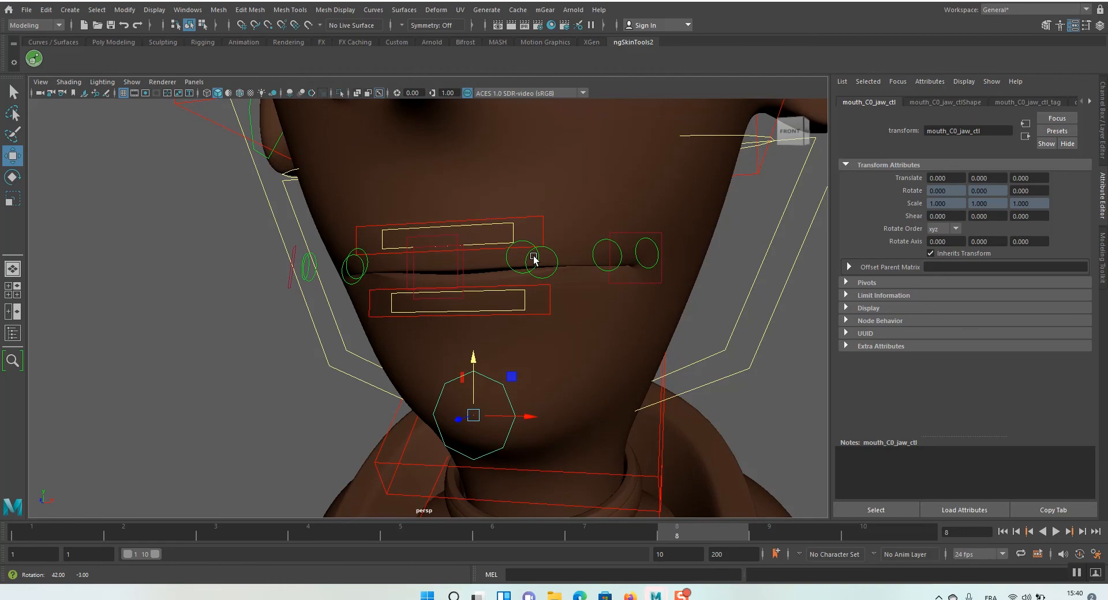
left_click_drag(534, 259, 592, 257, "alt")
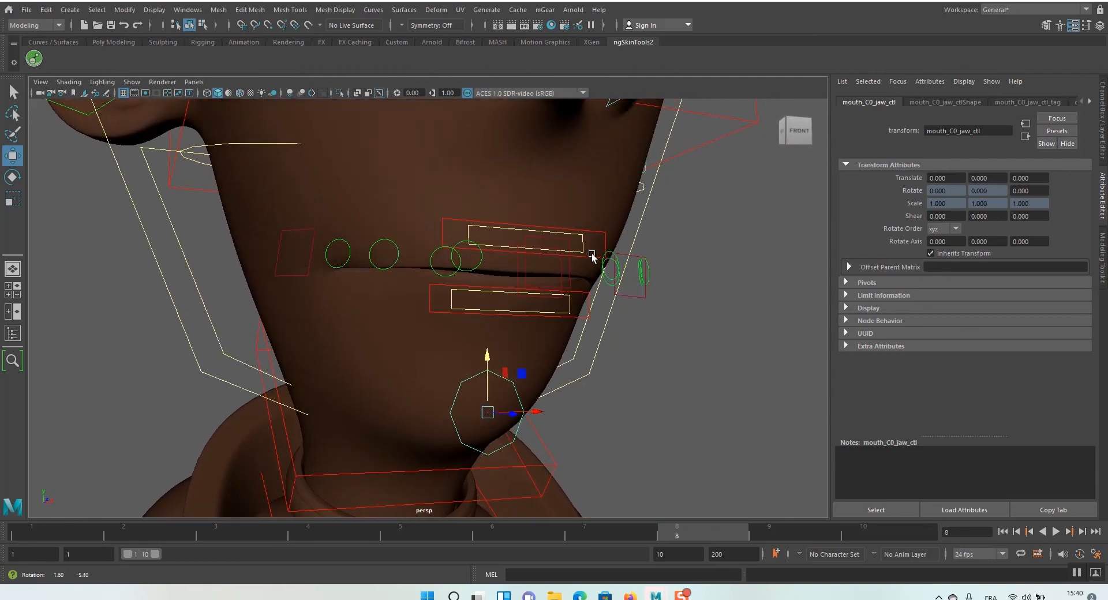
left_click(381, 241)
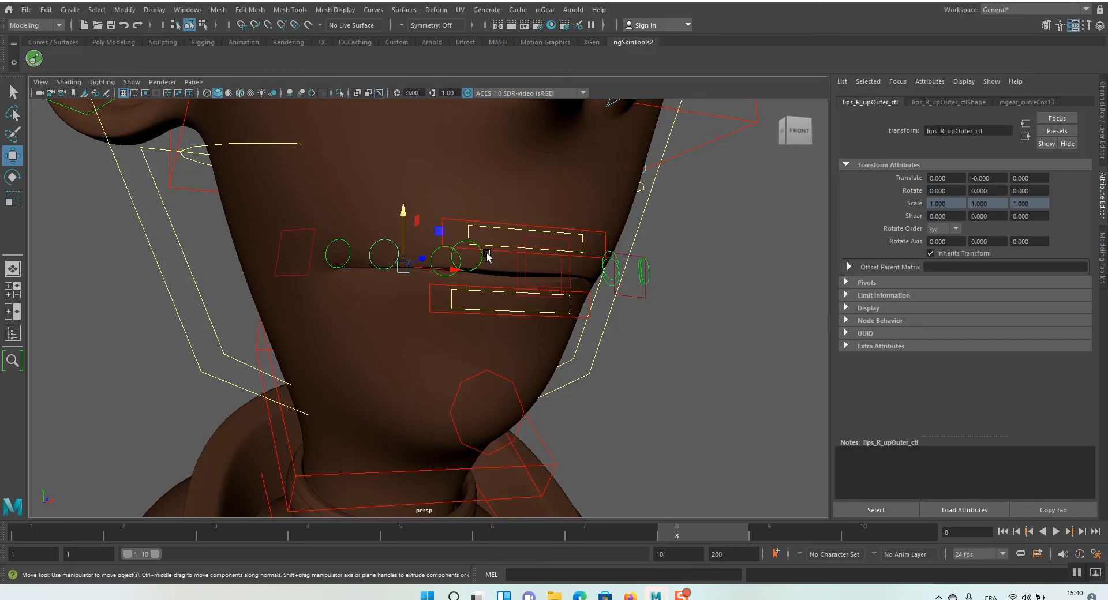